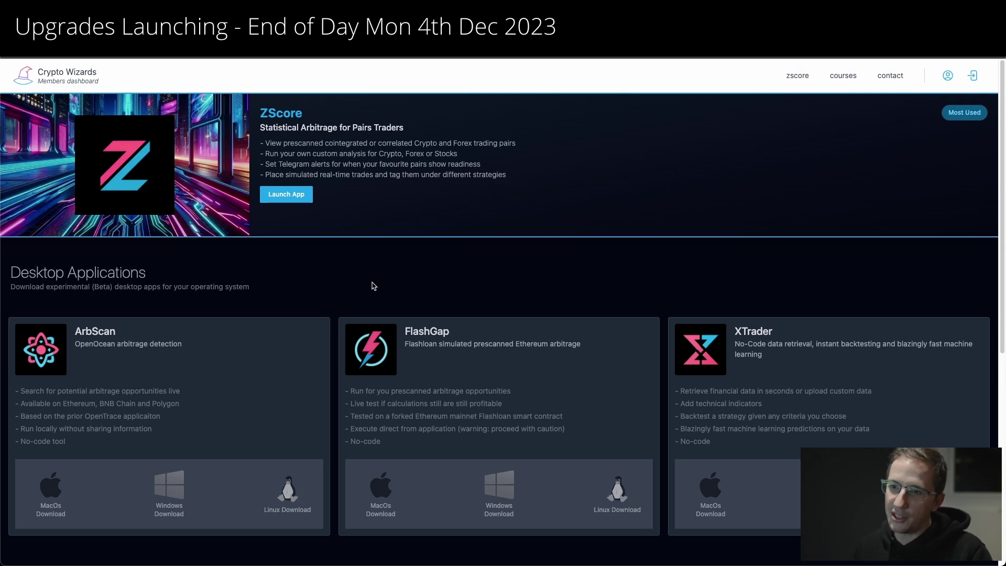
# Launch ZScore, add three BTCUSDT vs ETHUSDT tabs, and change the second to BTCUSDT vs SOLUSDT.
pyautogui.click(283, 193)
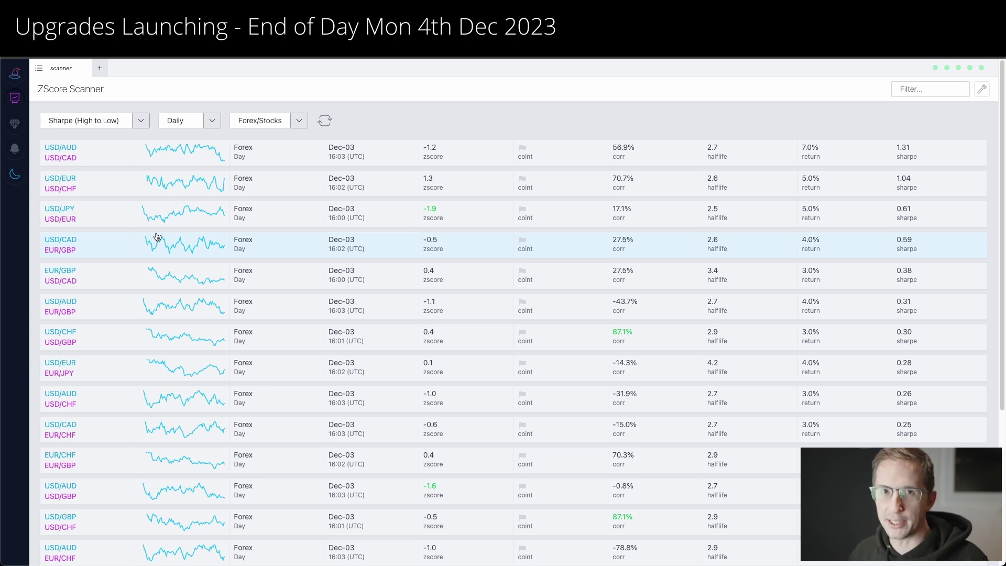
pyautogui.click(100, 68)
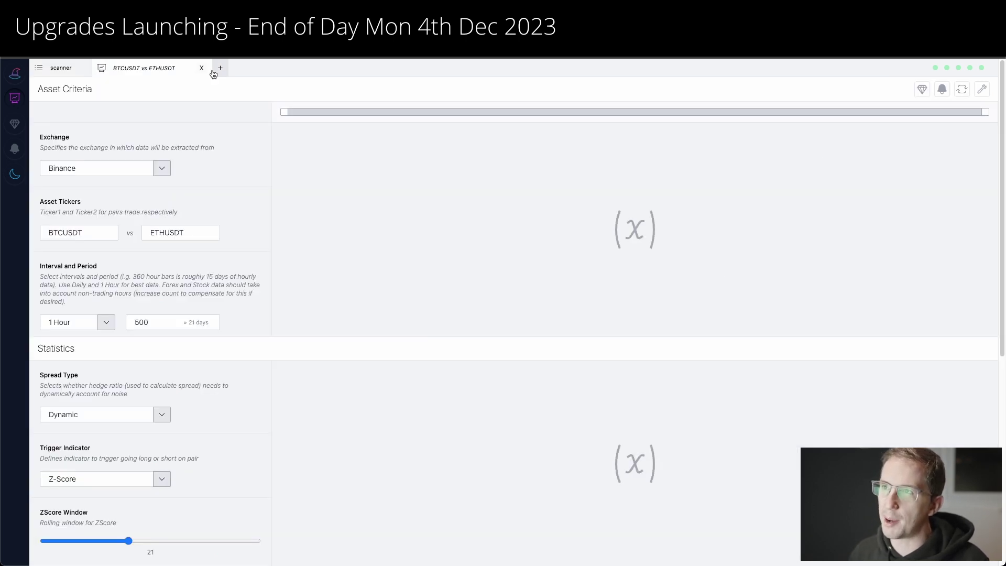
pyautogui.click(218, 68)
pyautogui.click(342, 68)
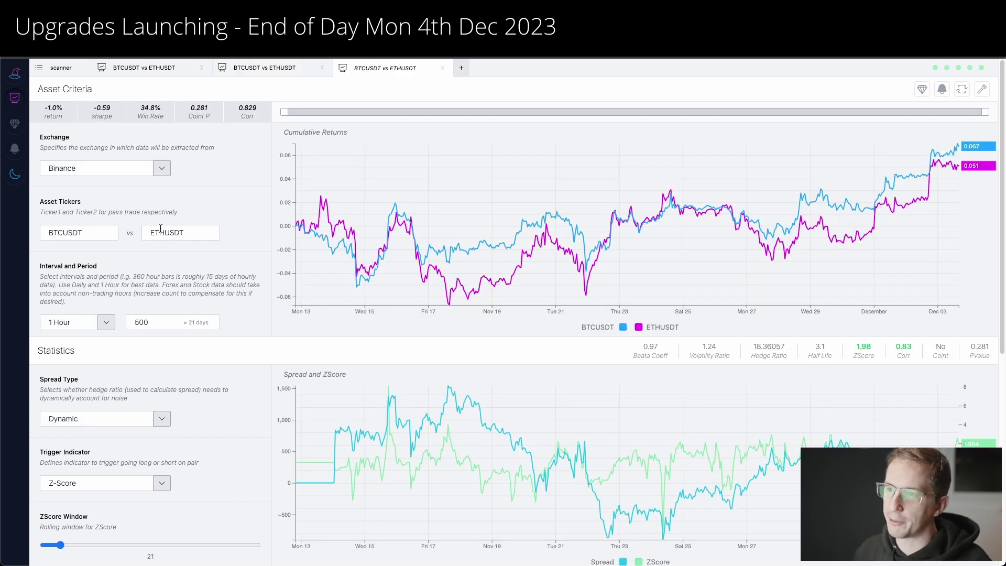
pyautogui.moveTo(163, 233); pyautogui.dragTo(150, 232)
pyautogui.write('SOL')
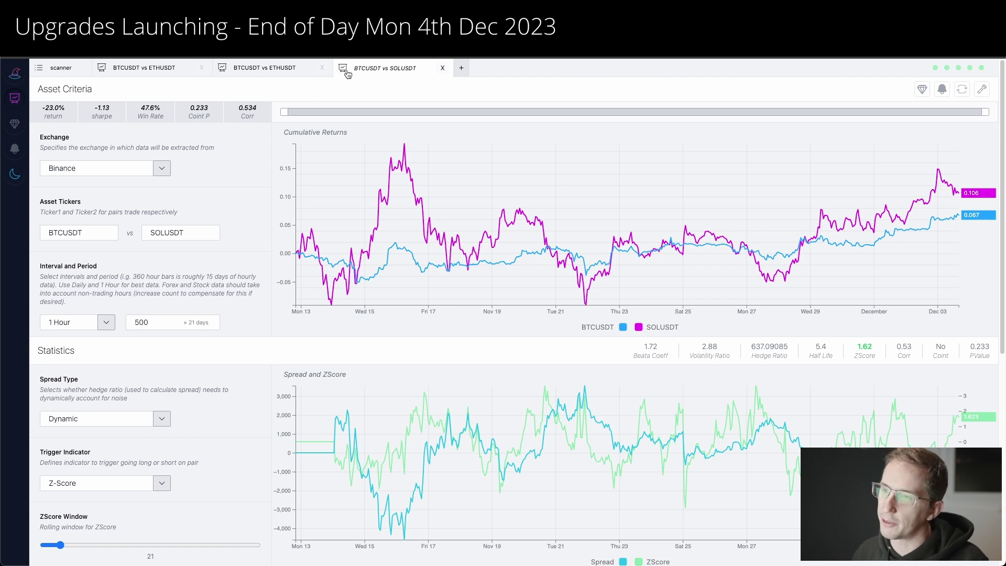
# Return to a BTCUSDT vs ETHUSDT tab, keep Binance as its exchange, and add a fourth tab.
pyautogui.click(290, 77)
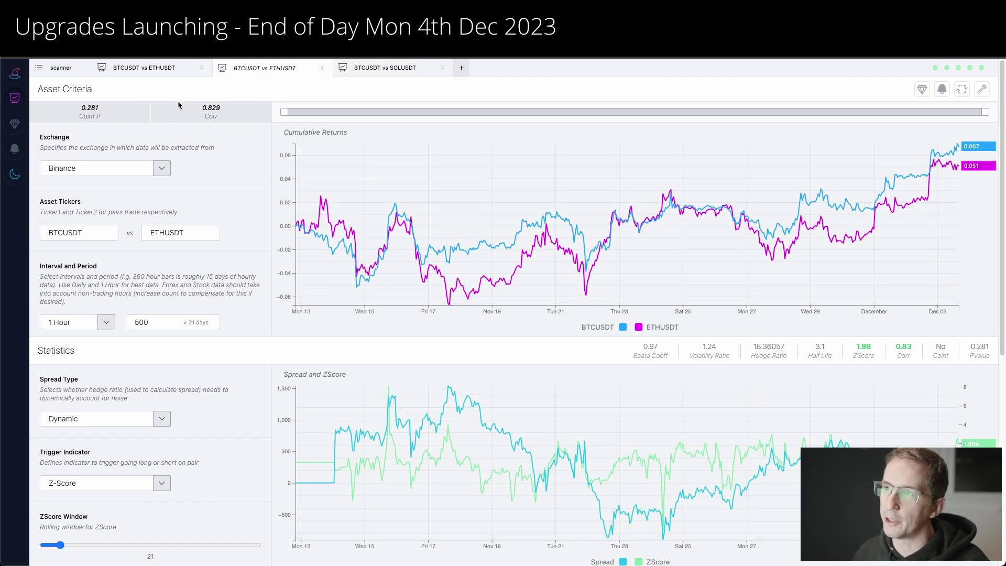
pyautogui.click(108, 167)
pyautogui.click(226, 225)
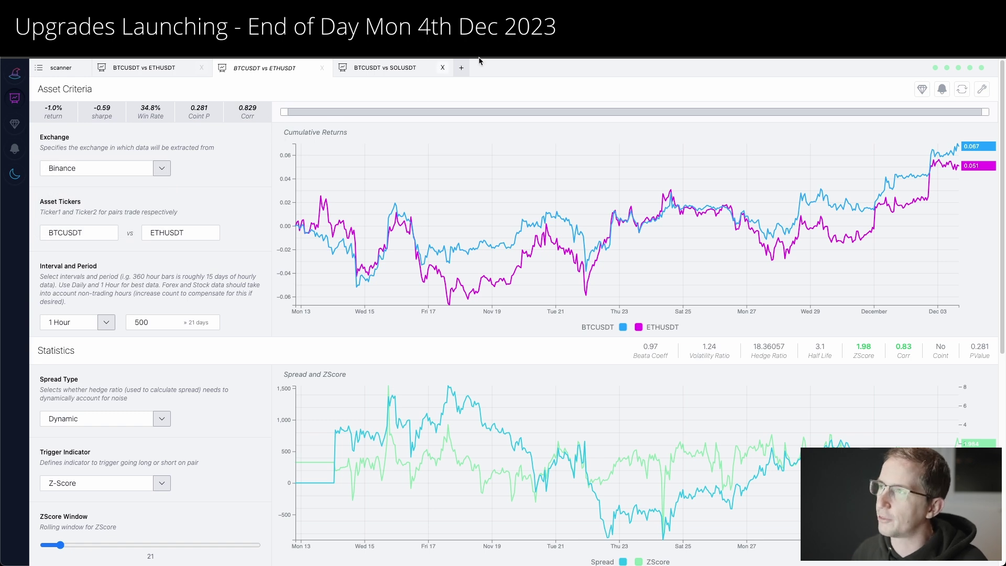
pyautogui.click(462, 68)
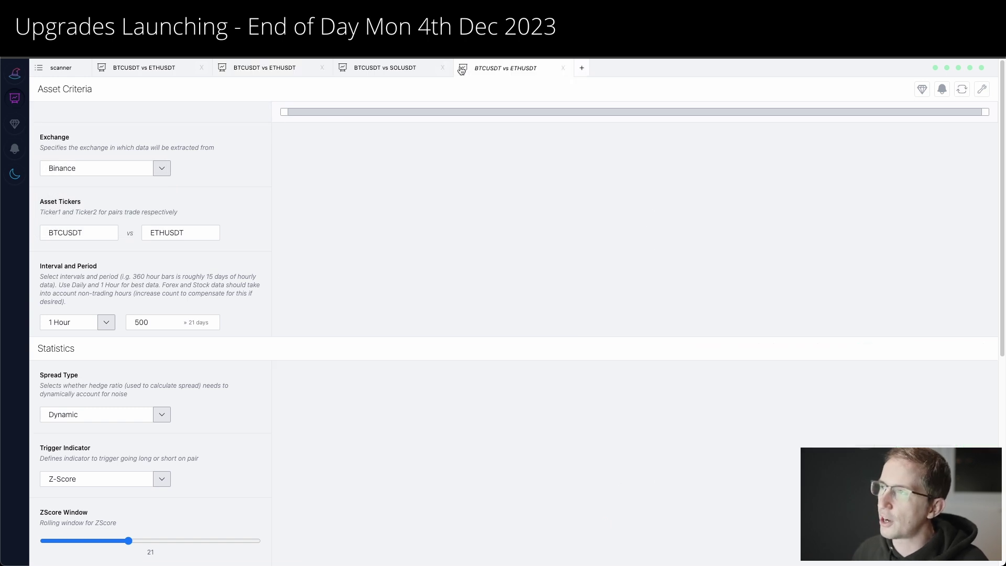
# Set the new tab to Forex/Stocks with tickers AAPL and TSLA and a Daily interval.
pyautogui.click(106, 170)
pyautogui.click(78, 229)
pyautogui.doubleClick(95, 231)
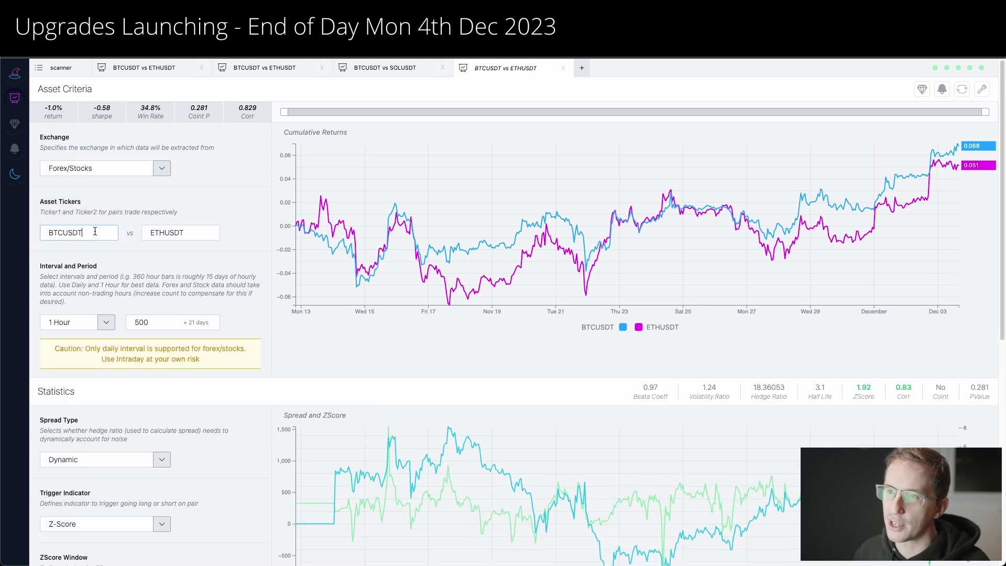
pyautogui.write('AAPL')
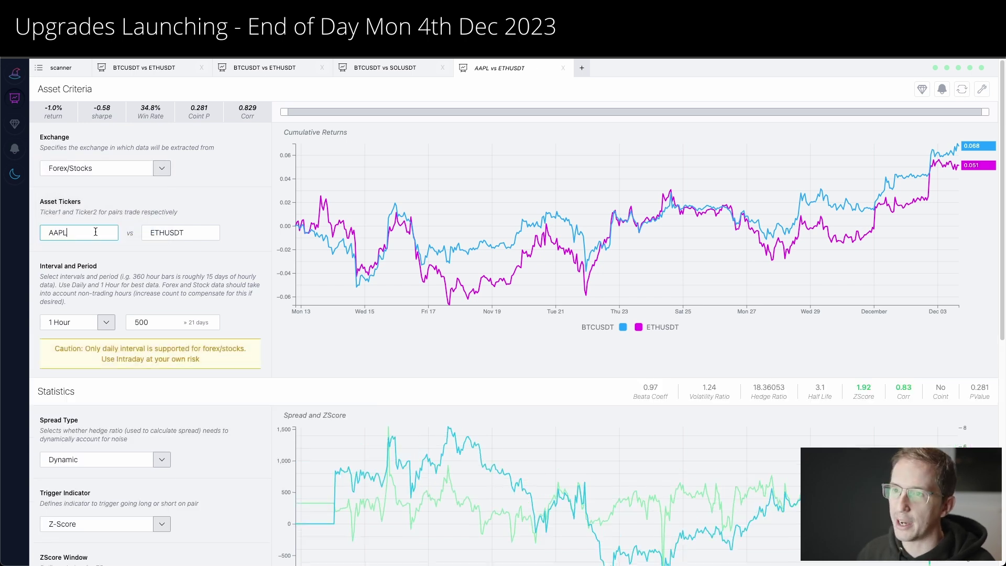
pyautogui.doubleClick(175, 229)
pyautogui.write('TSLA')
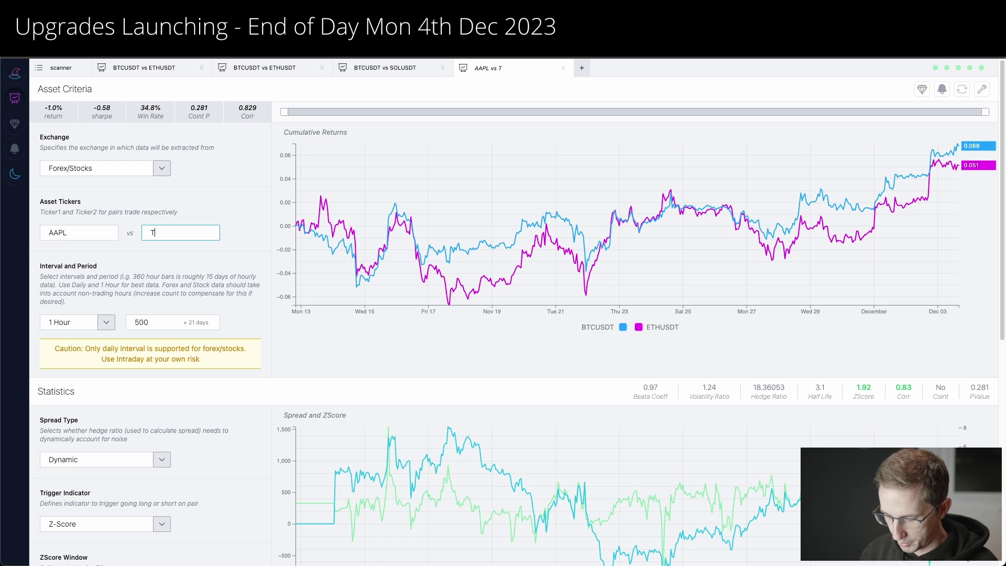
pyautogui.click(99, 321)
pyautogui.click(86, 286)
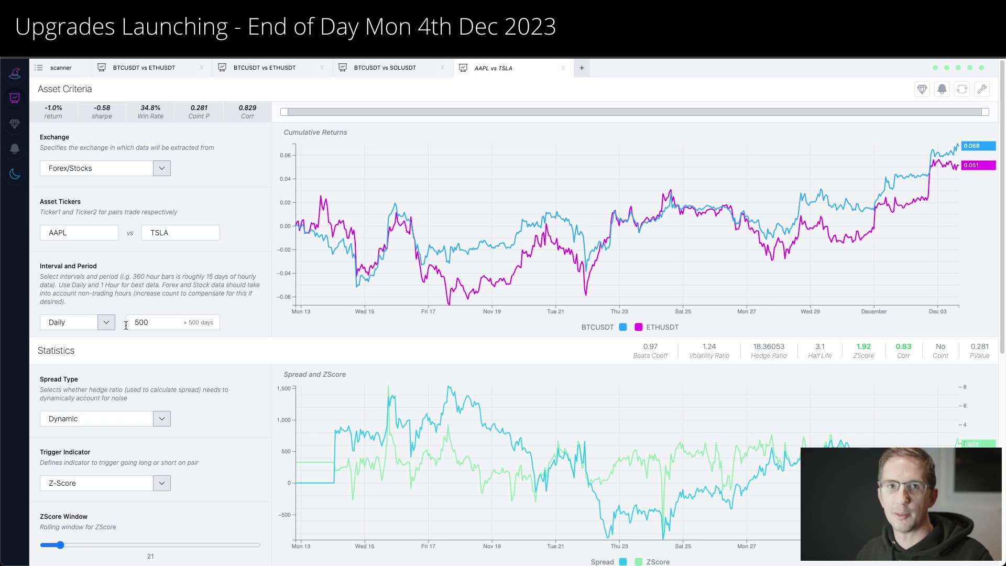
# Load the AAPL vs TSLA data and make TSLA the backtest's long series.
pyautogui.click(961, 93)
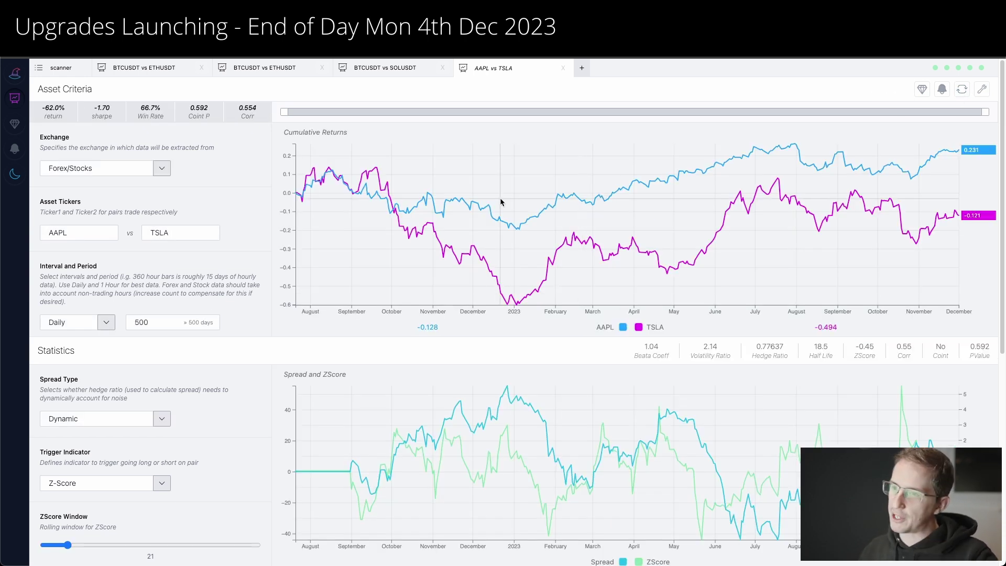
pyautogui.scroll(-3, 186, 332)
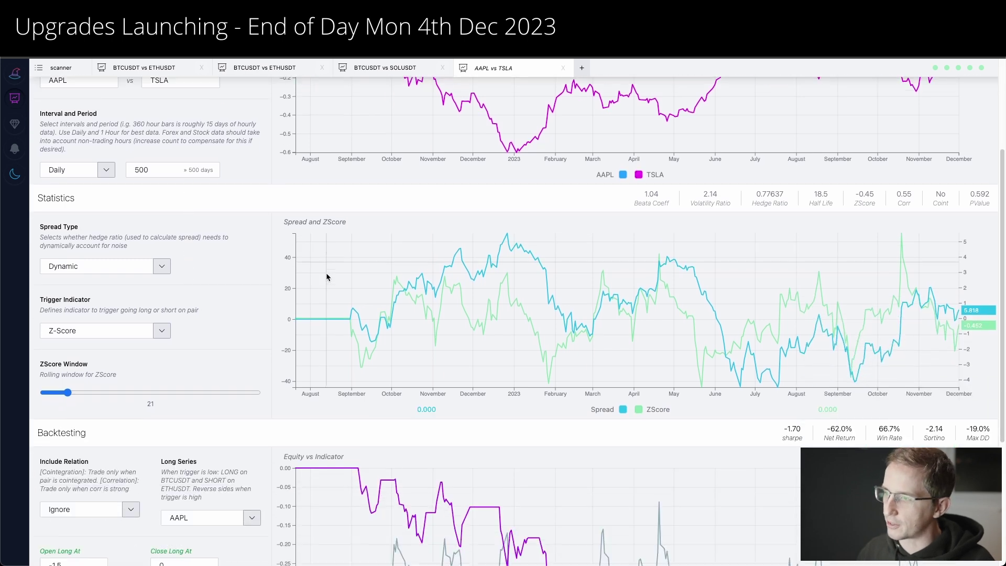
pyautogui.scroll(-4, 327, 277)
pyautogui.click(206, 314)
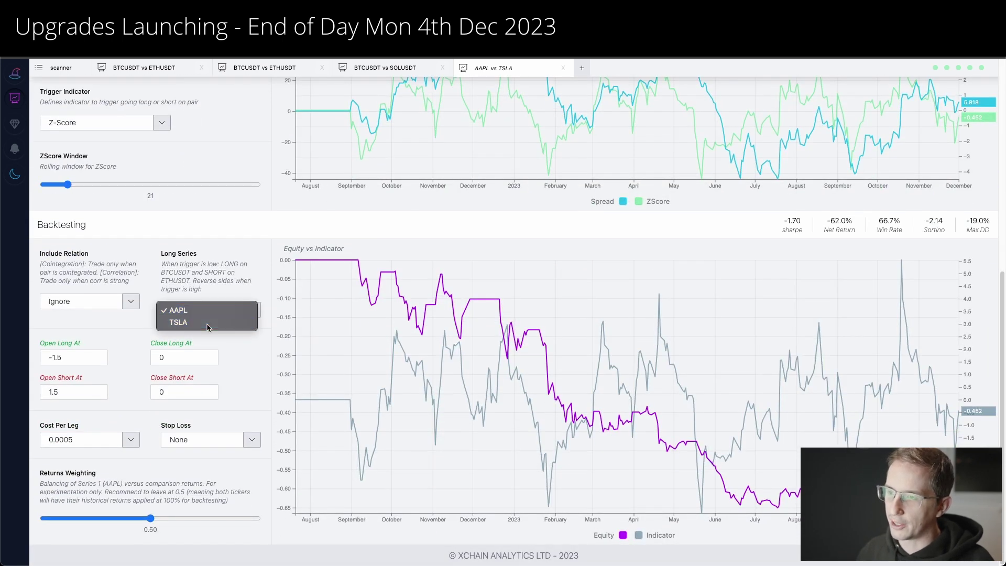
pyautogui.click(179, 322)
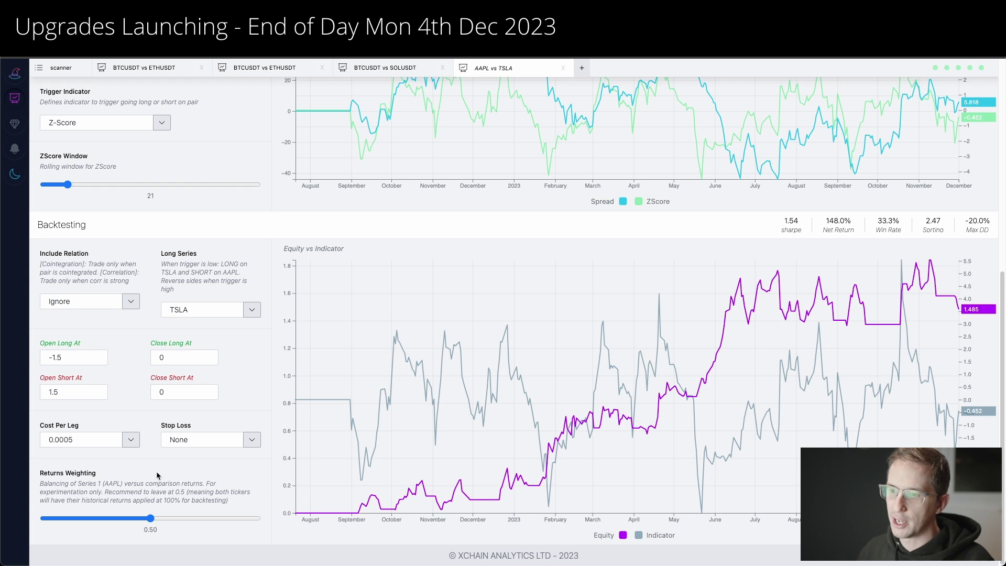
# Adjust the backtest Returns Weighting slider, ending at 0.75.
pyautogui.moveTo(151, 518); pyautogui.dragTo(119, 519)
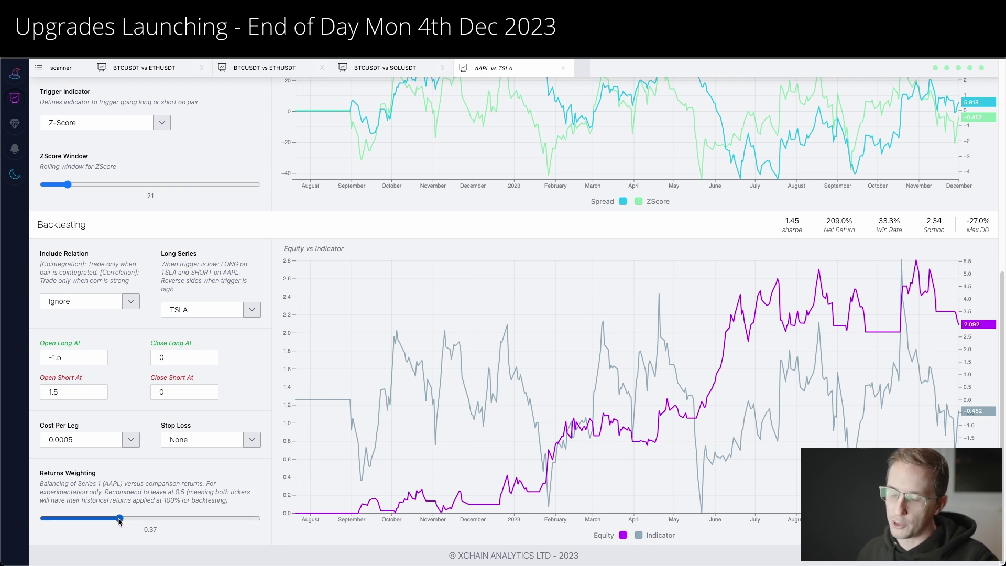
pyautogui.moveTo(119, 519); pyautogui.dragTo(209, 519)
pyautogui.scroll(7, 256, 329)
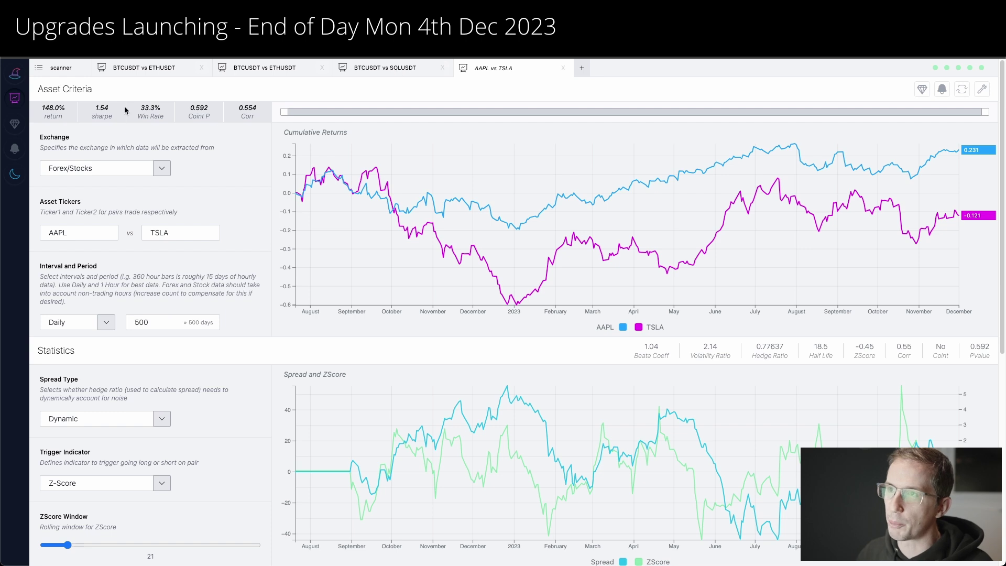
# From the first BTCUSDT vs ETHUSDT tab, return to the pair scanner, keeping the Daily interval.
pyautogui.click(127, 68)
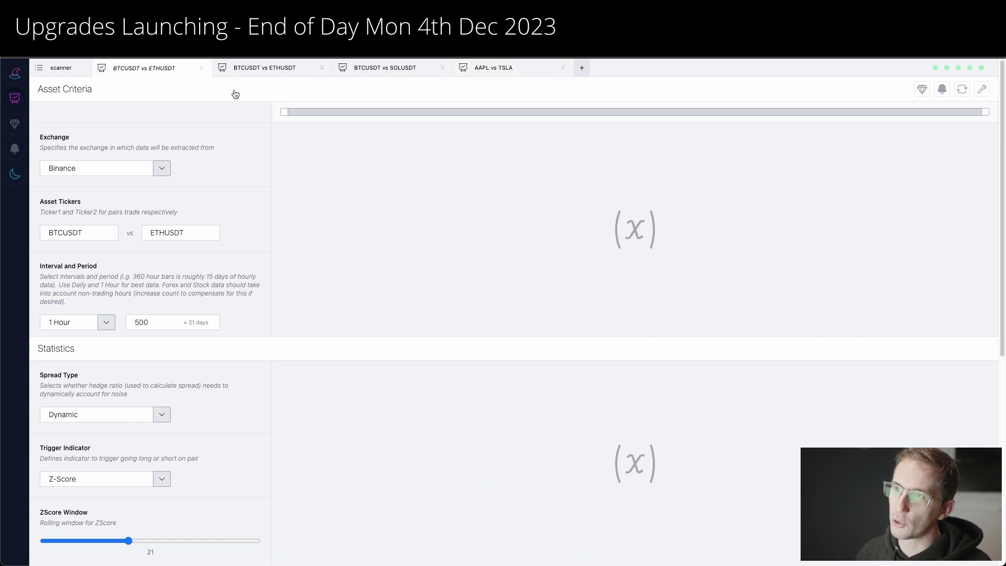
pyautogui.click(62, 68)
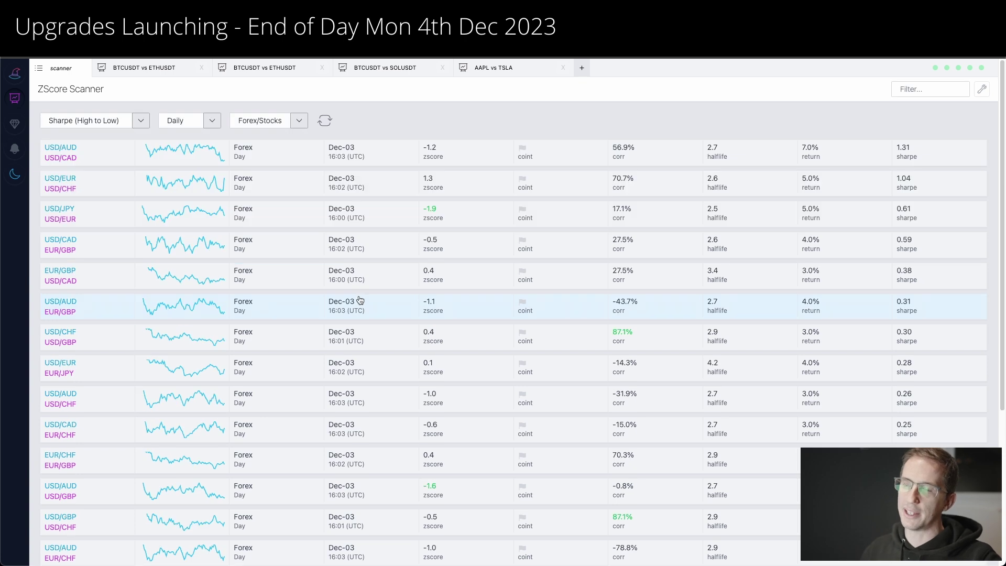
pyautogui.click(207, 121)
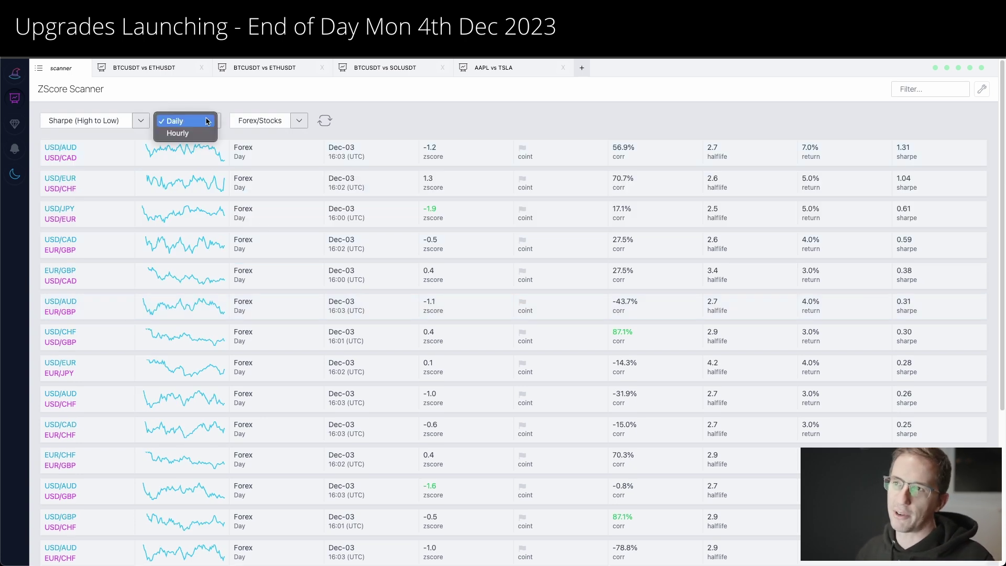
pyautogui.click(450, 117)
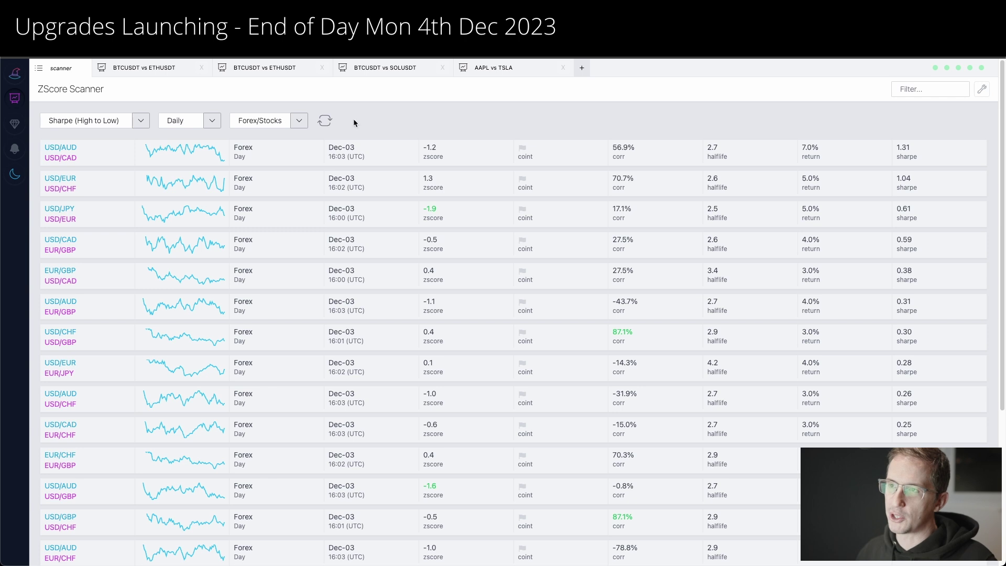
# Switch the scanner exchange to Binance Us and bring up the sort options.
pyautogui.click(256, 125)
pyautogui.click(256, 73)
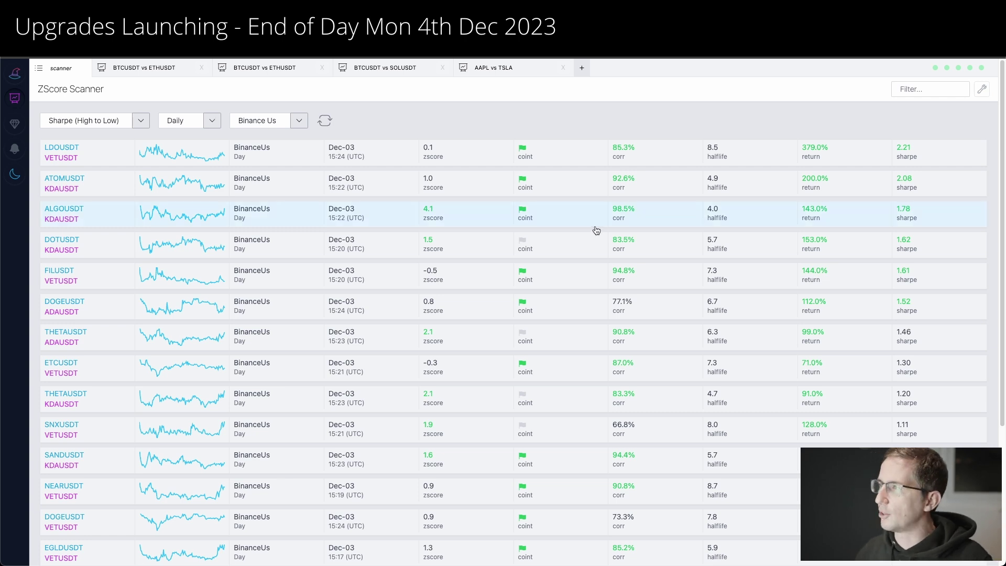
pyautogui.click(91, 121)
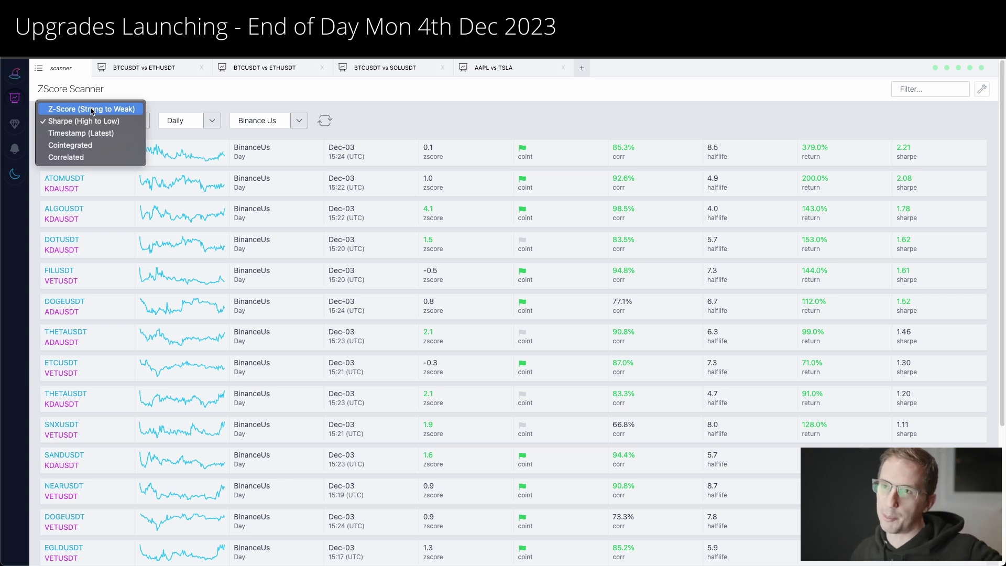
# Rerun the scan sorted by Timestamp (Latest), then by Cointegrated.
pyautogui.click(102, 135)
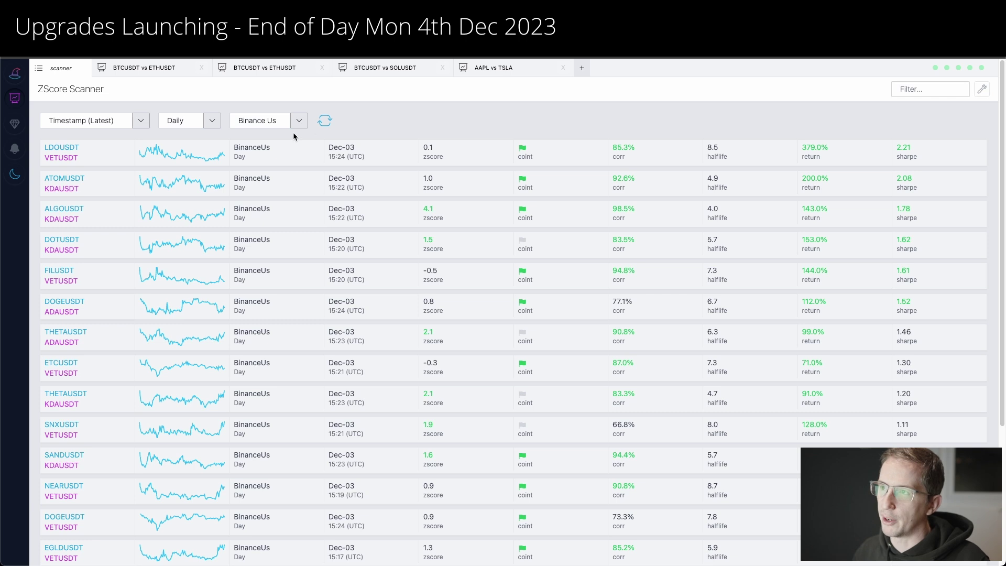
pyautogui.click(327, 121)
pyautogui.click(68, 125)
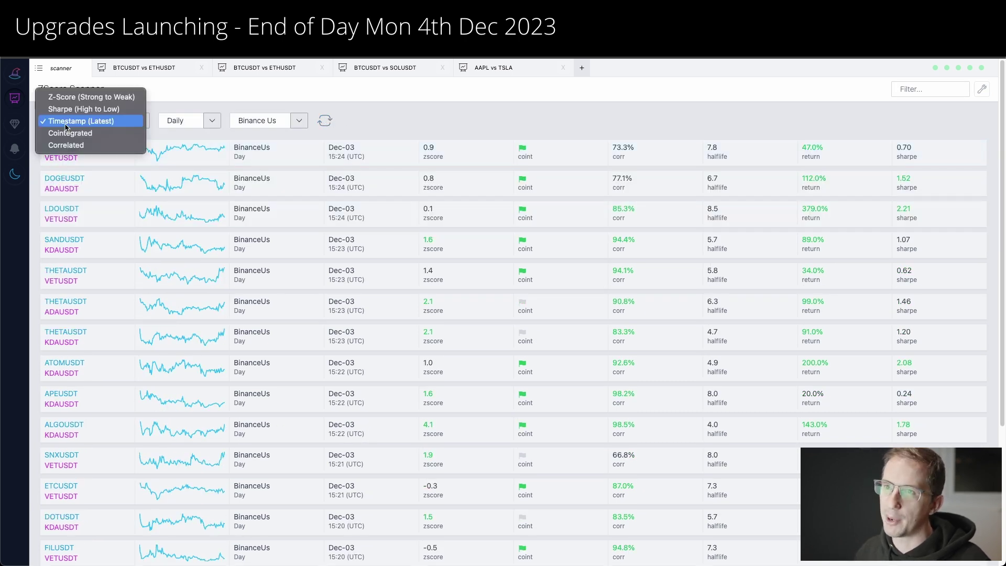
pyautogui.click(68, 134)
pyautogui.click(328, 121)
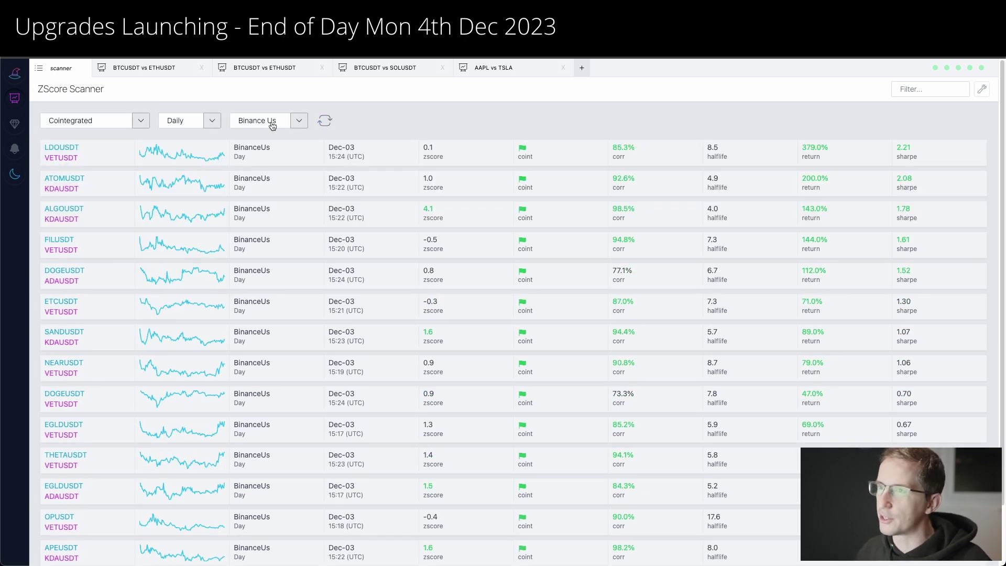
# Rerun the scan sorted by Z-Score (Strong to Weak).
pyautogui.click(140, 121)
pyautogui.click(108, 86)
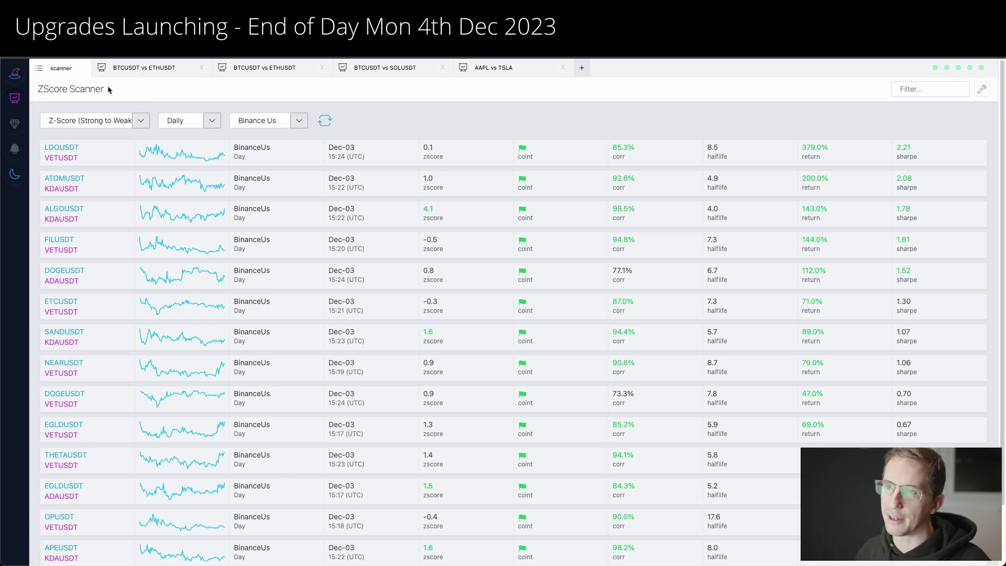
pyautogui.click(325, 122)
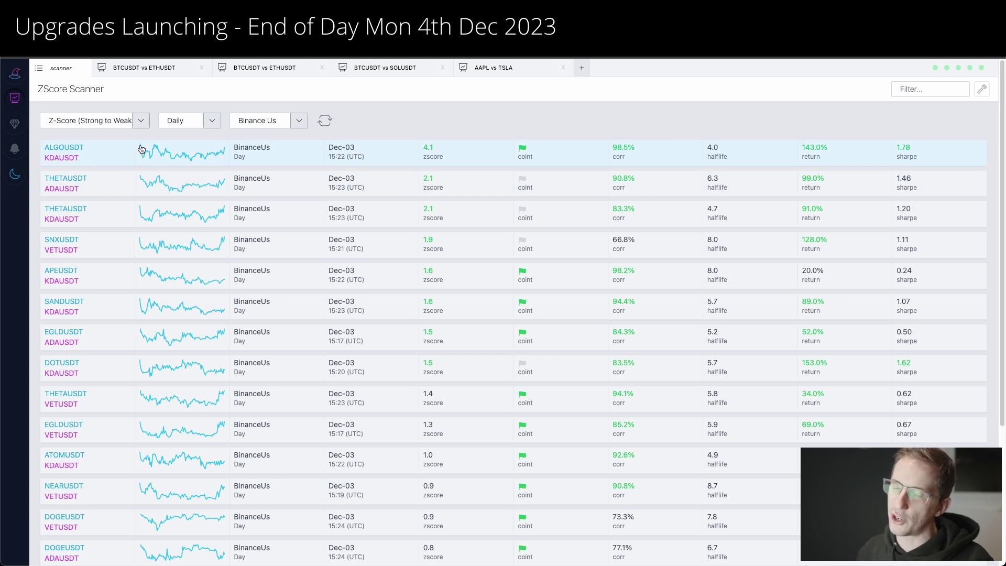
# Expand the ALGOUSDT vs KDAUSDT charts, open it in an analysis tab, then return to the scanner.
pyautogui.click(215, 160)
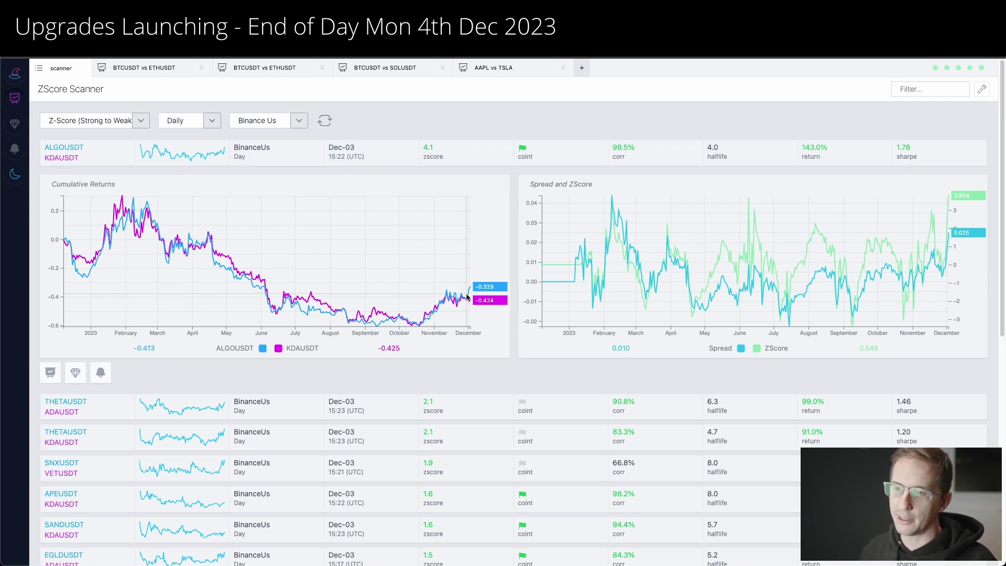
pyautogui.click(51, 372)
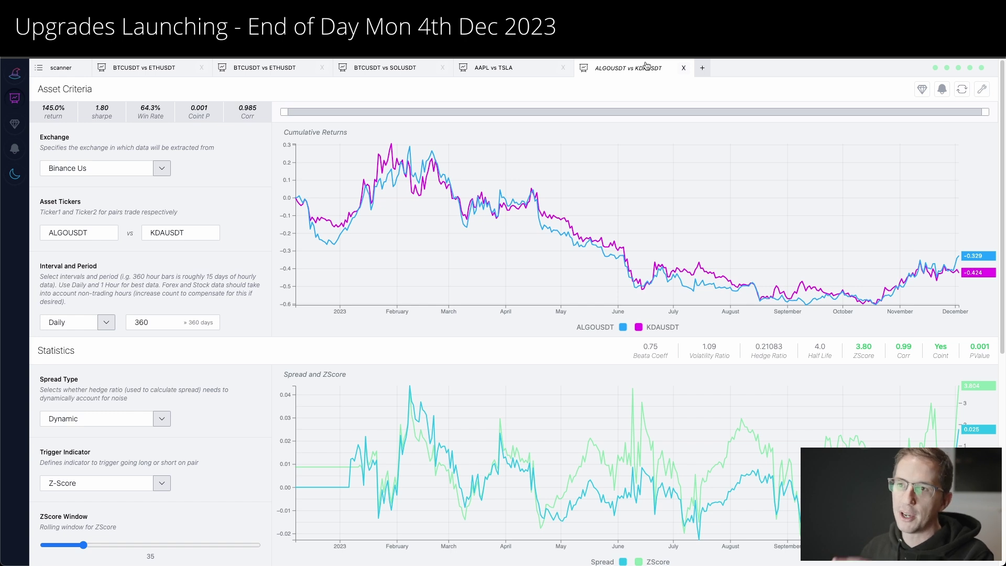
pyautogui.click(63, 68)
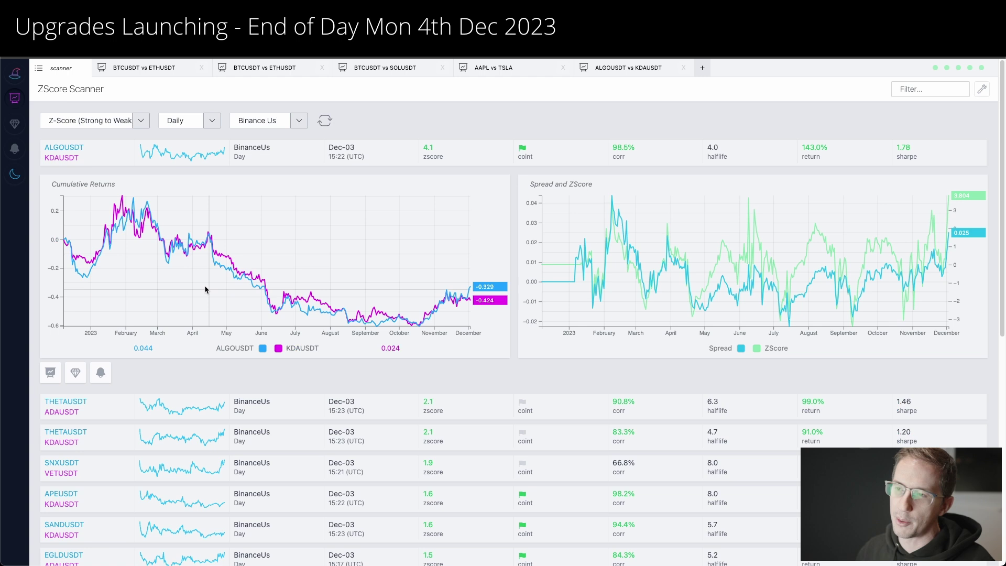
# Preview the alert setup and trade tracking panels for ALGOUSDT/KDAUSDT, closing each.
pyautogui.click(101, 373)
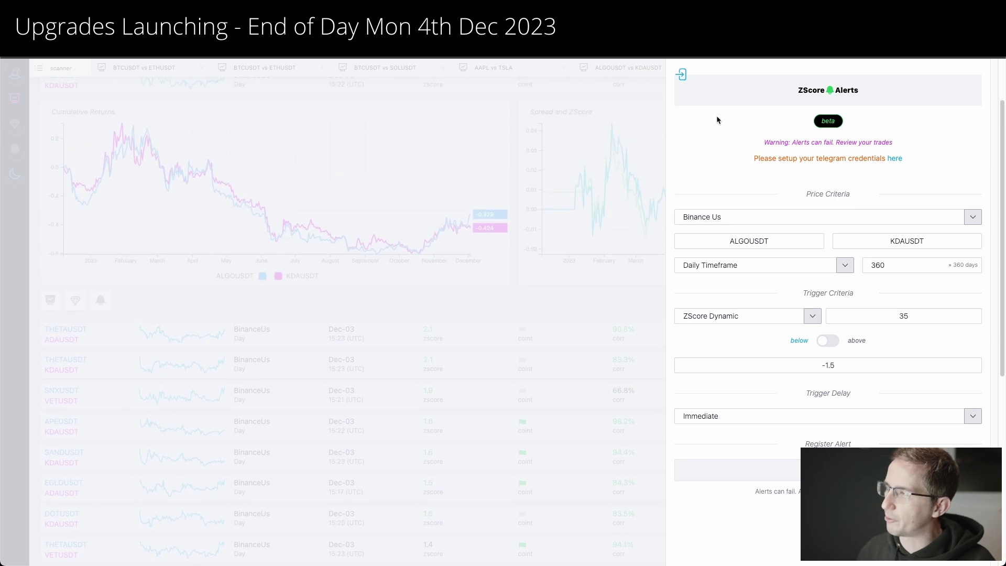
pyautogui.click(682, 74)
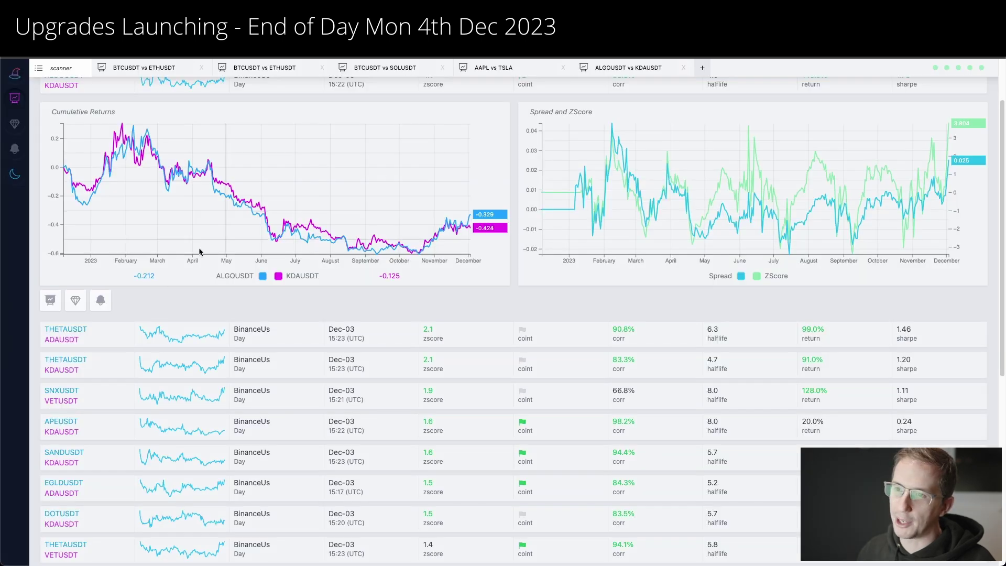
pyautogui.click(75, 301)
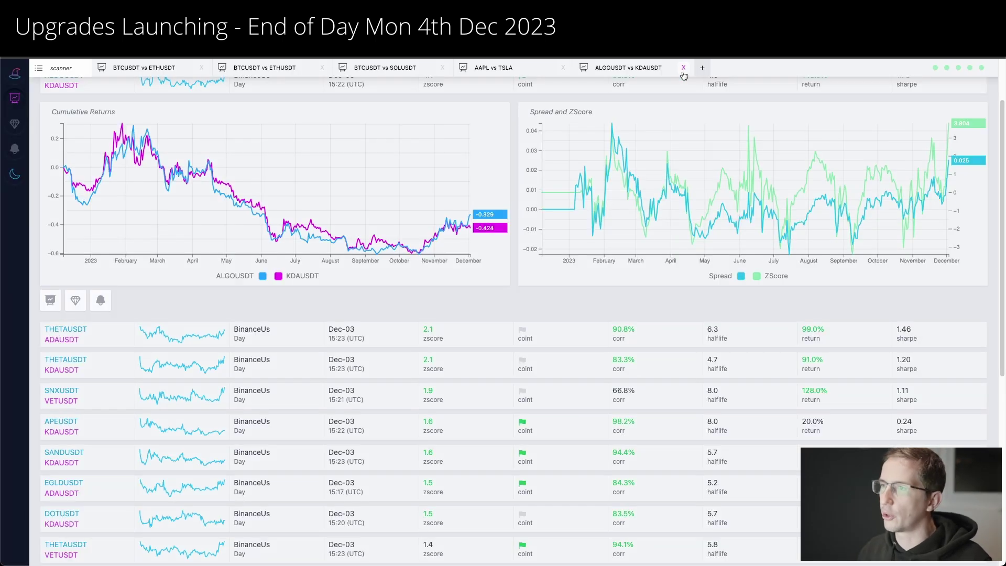
pyautogui.click(186, 302)
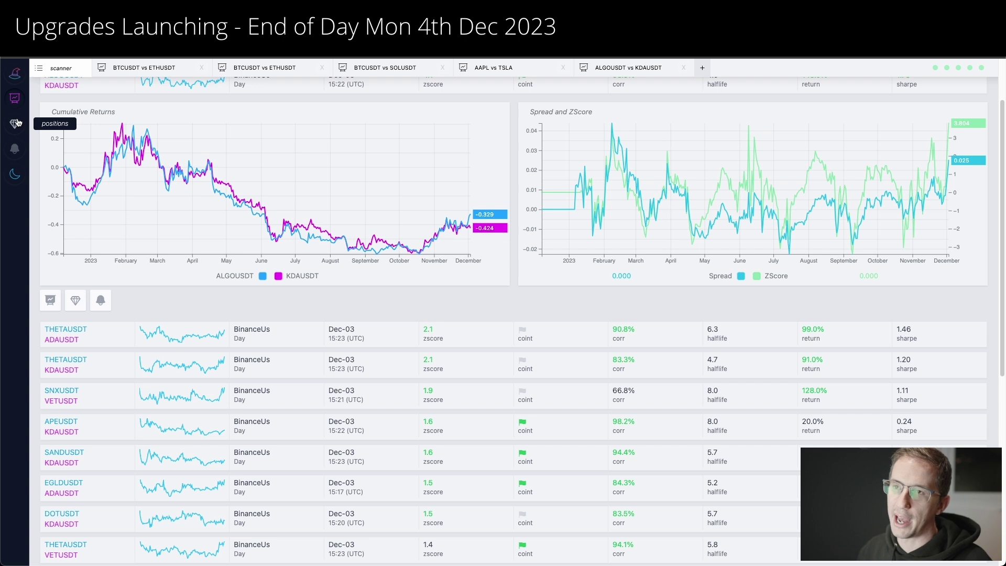
# Submit the simulated long ALGOUSDT / short KDAUSDT pair trade.
pyautogui.click(75, 300)
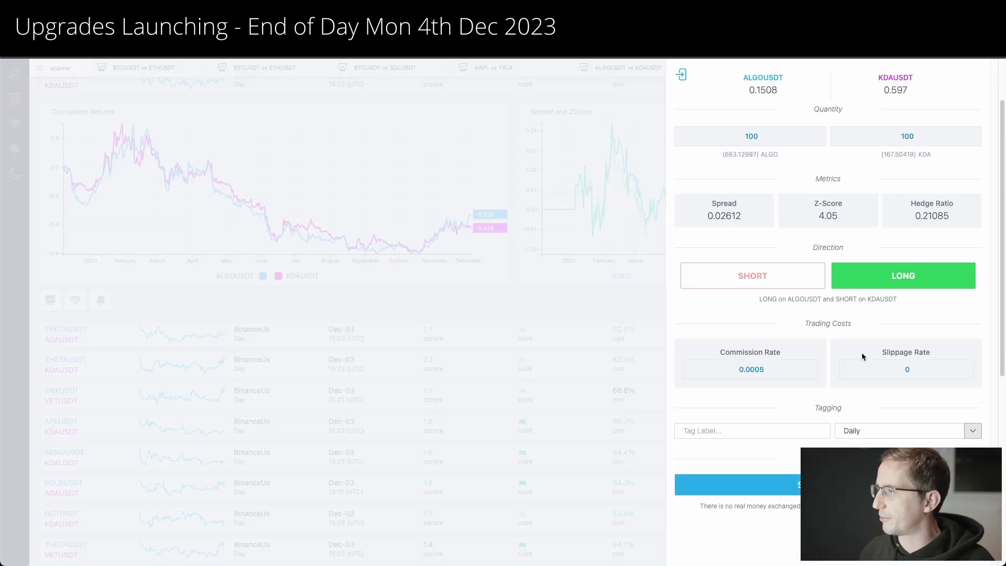
pyautogui.click(825, 484)
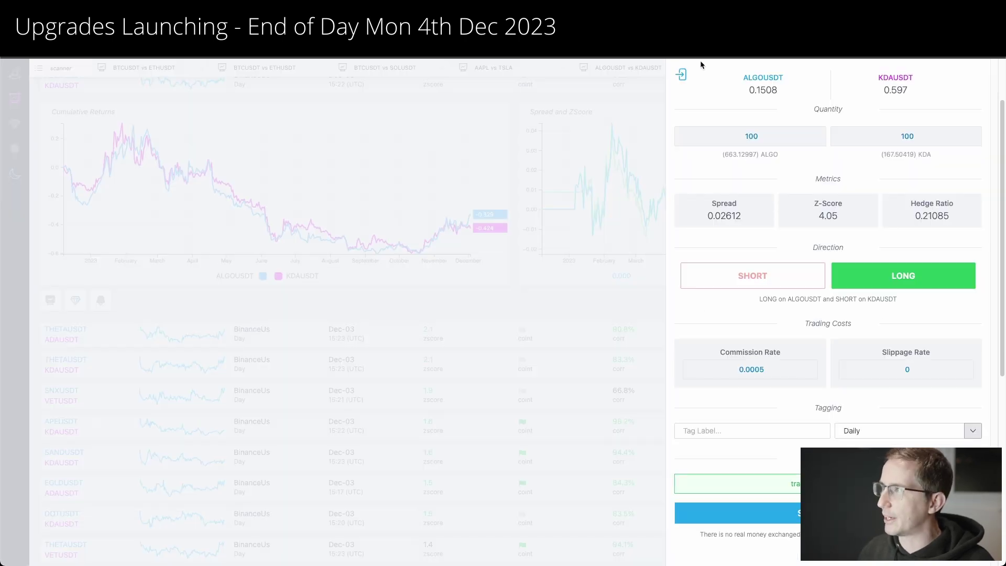
pyautogui.click(680, 77)
# On the Positions page, close the KDAUSDT short and ALGOUSDT long, then refresh Closed Positions.
pyautogui.click(15, 126)
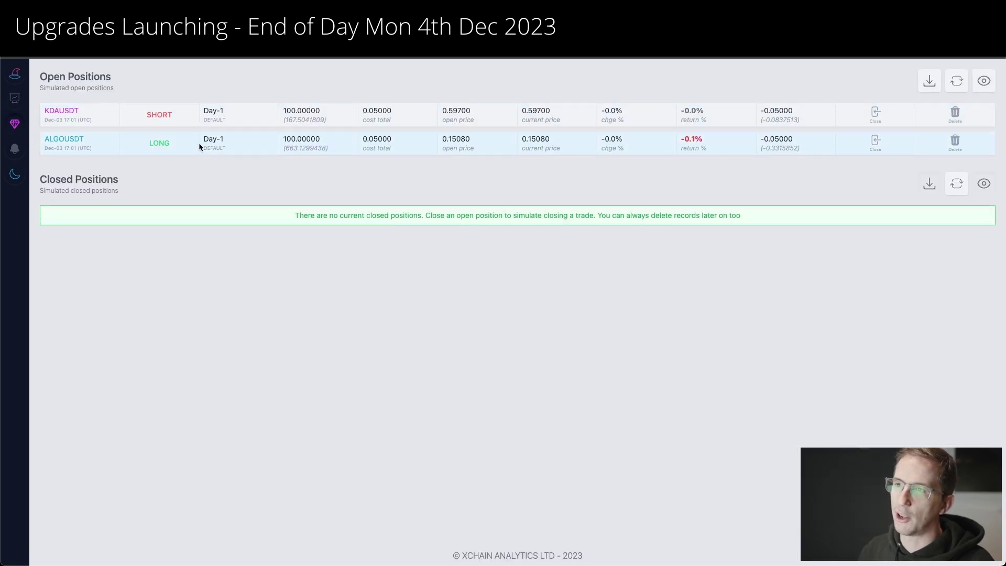
pyautogui.click(875, 113)
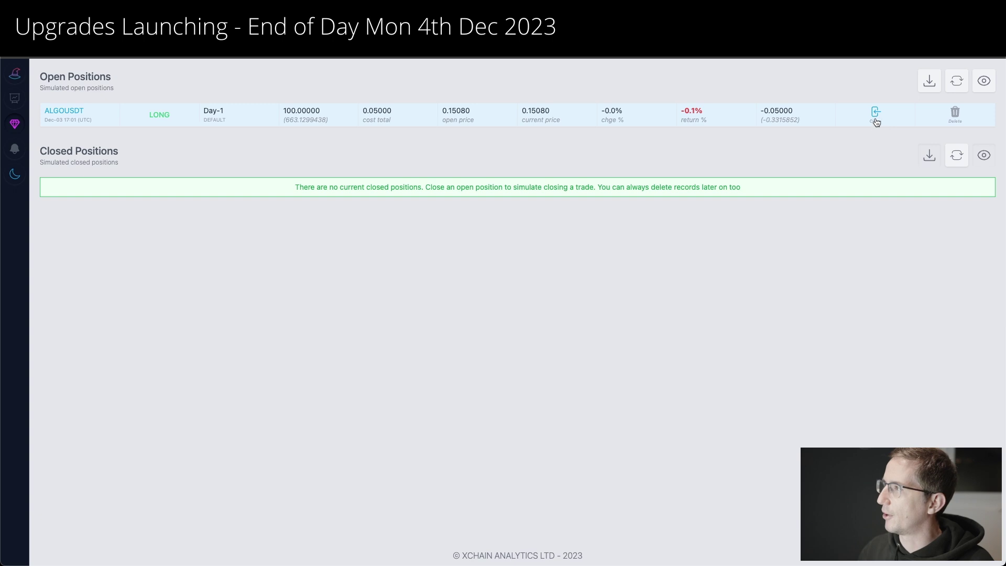
pyautogui.click(874, 112)
pyautogui.click(958, 164)
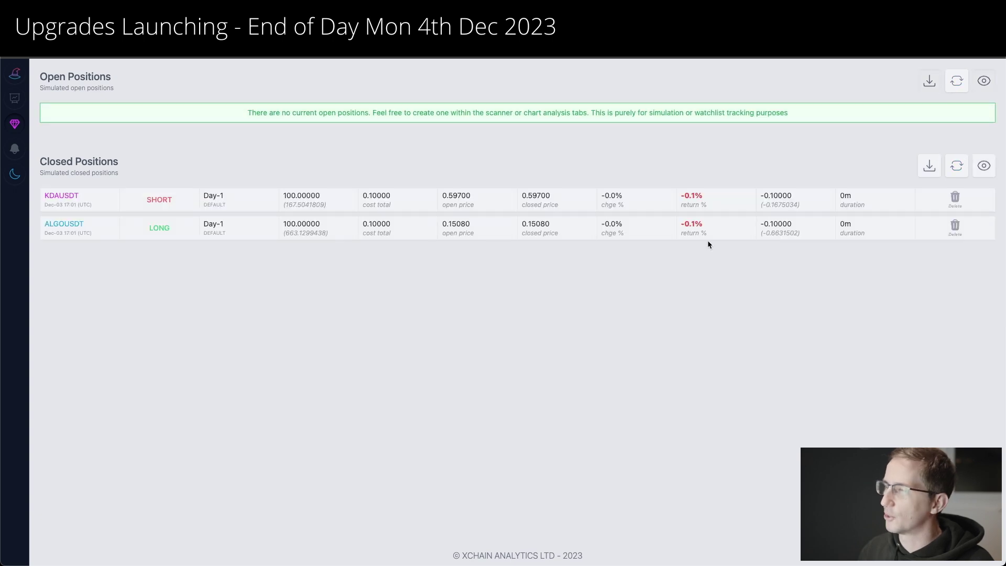
# View the ZScore Alerts page with its Telegram setup, then go back to the Scanner.
pyautogui.click(16, 152)
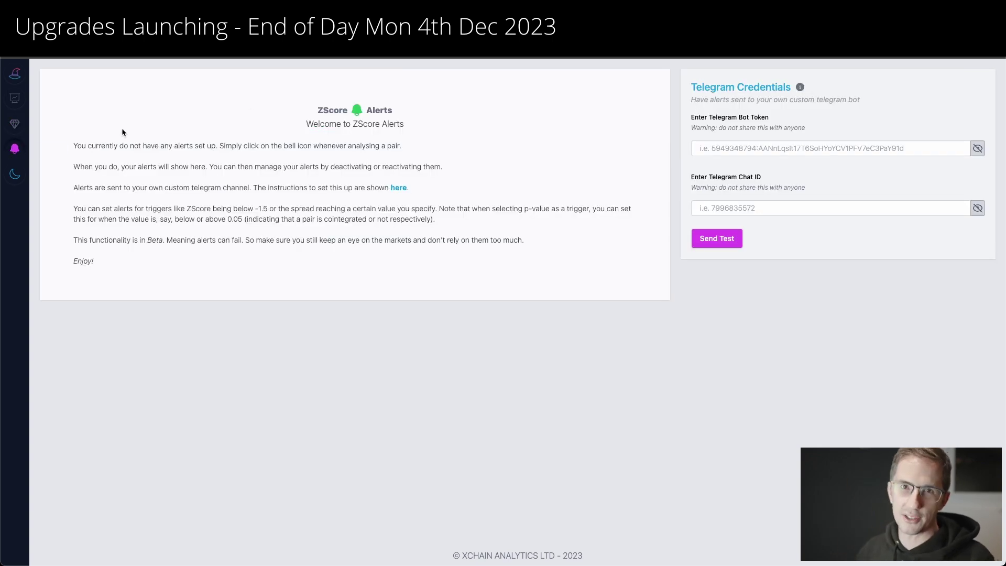
pyautogui.click(15, 100)
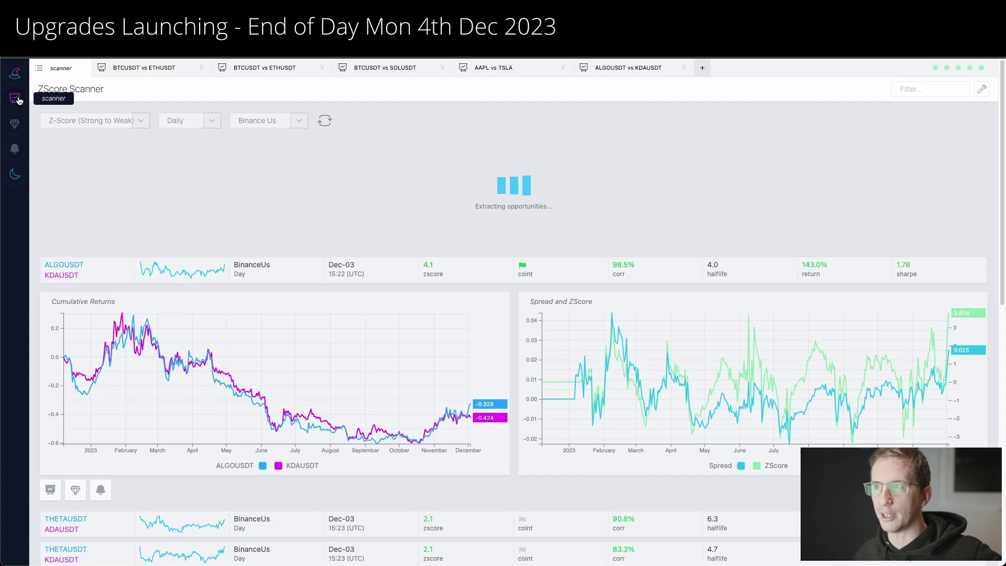
# Turn on dark theme and close both BTCUSDT vs ETHUSDT, BTCUSDT vs SOLUSDT and AAPL vs TSLA tabs.
pyautogui.click(14, 175)
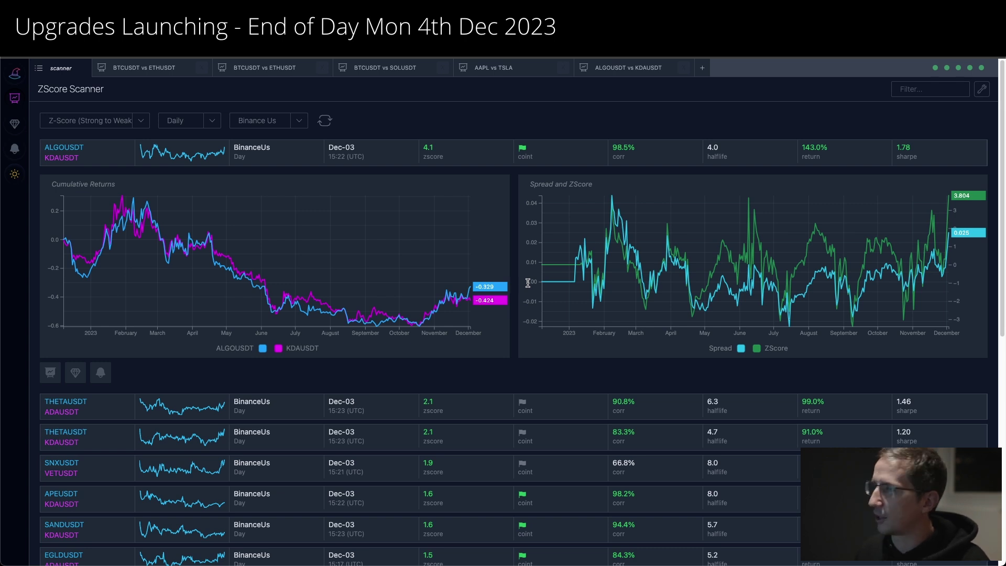
pyautogui.click(201, 67)
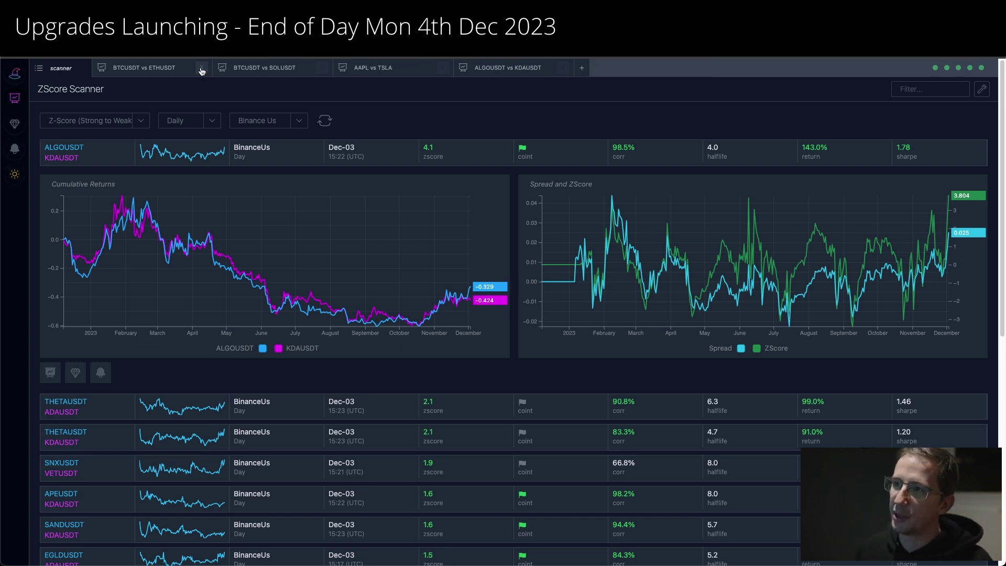
pyautogui.click(201, 67)
pyautogui.click(201, 67)
pyautogui.click(201, 68)
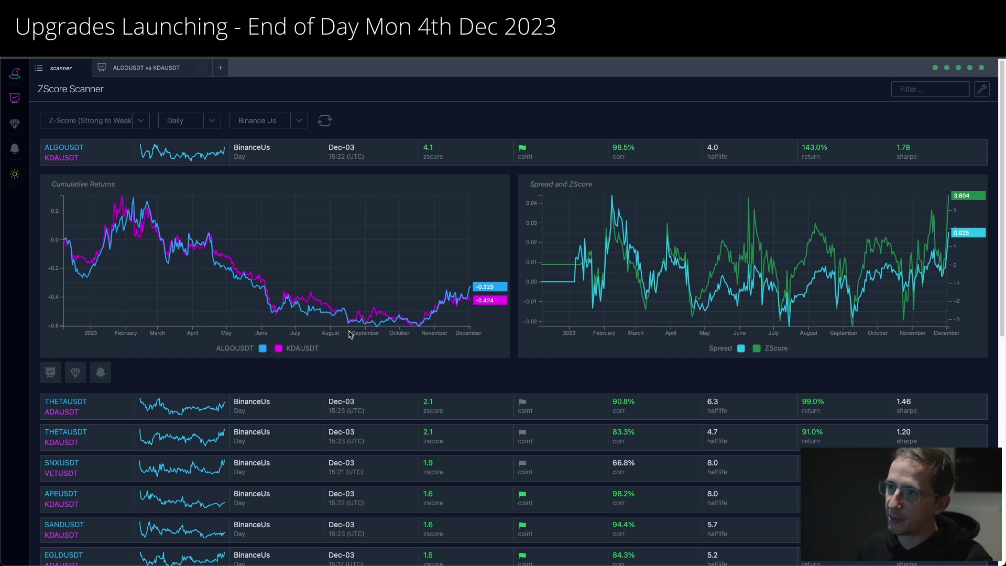
# Open the ALGOUSDT vs KDAUSDT analysis and set its spread type to Static.
pyautogui.click(168, 74)
pyautogui.scroll(-5, 261, 253)
pyautogui.click(107, 329)
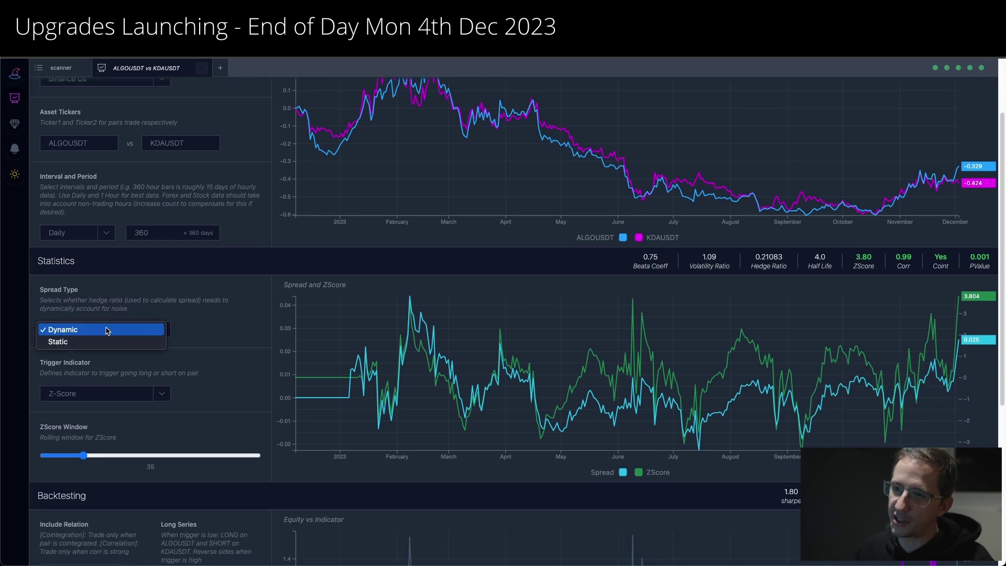
pyautogui.click(109, 341)
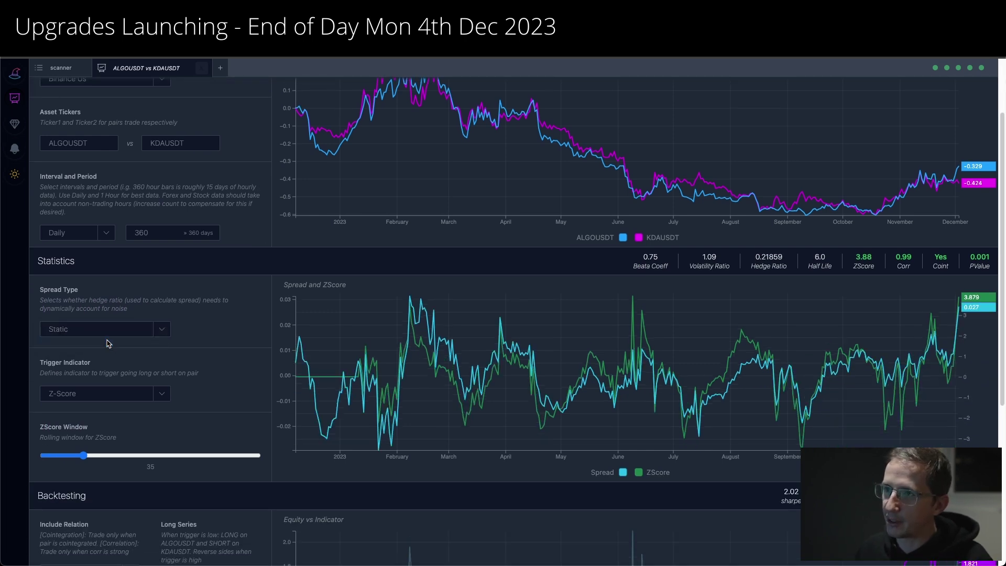
# Hide the ZScore line to view the spread thresholds, then select the Open Long At backtest value.
pyautogui.scroll(-2, 108, 343)
pyautogui.click(563, 365)
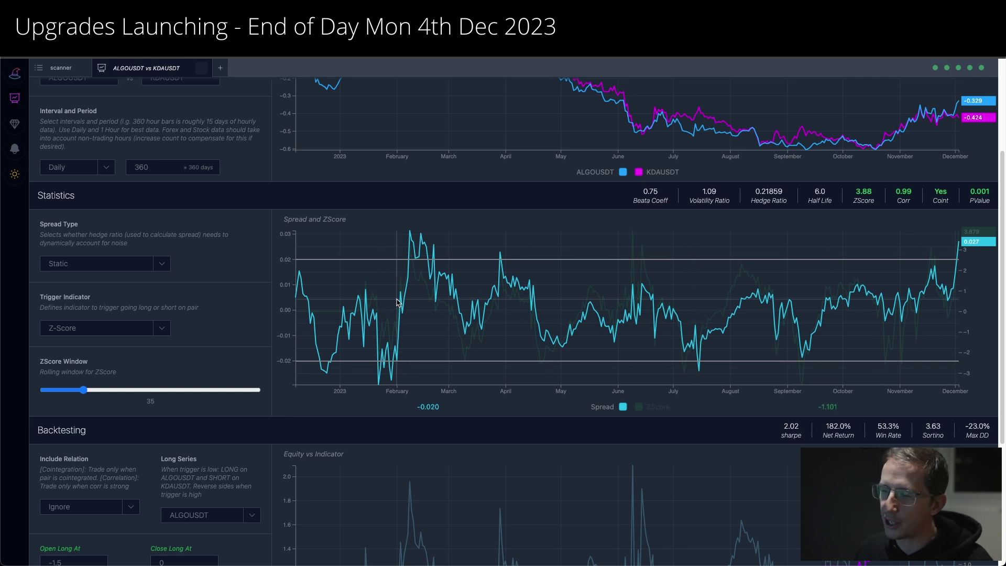
pyautogui.scroll(-2, 140, 343)
pyautogui.scroll(-3, 140, 344)
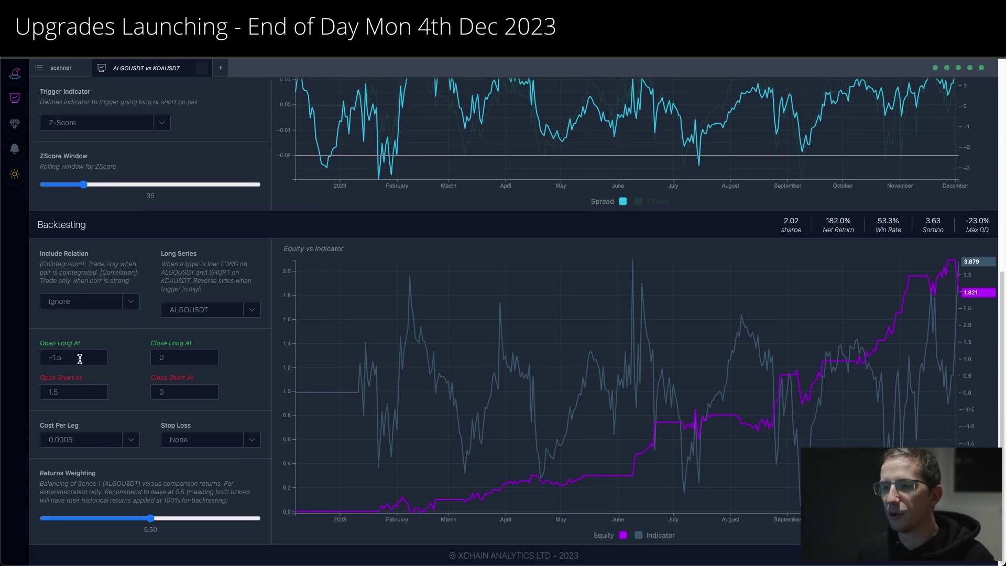
pyautogui.moveTo(79, 359); pyautogui.dragTo(38, 361)
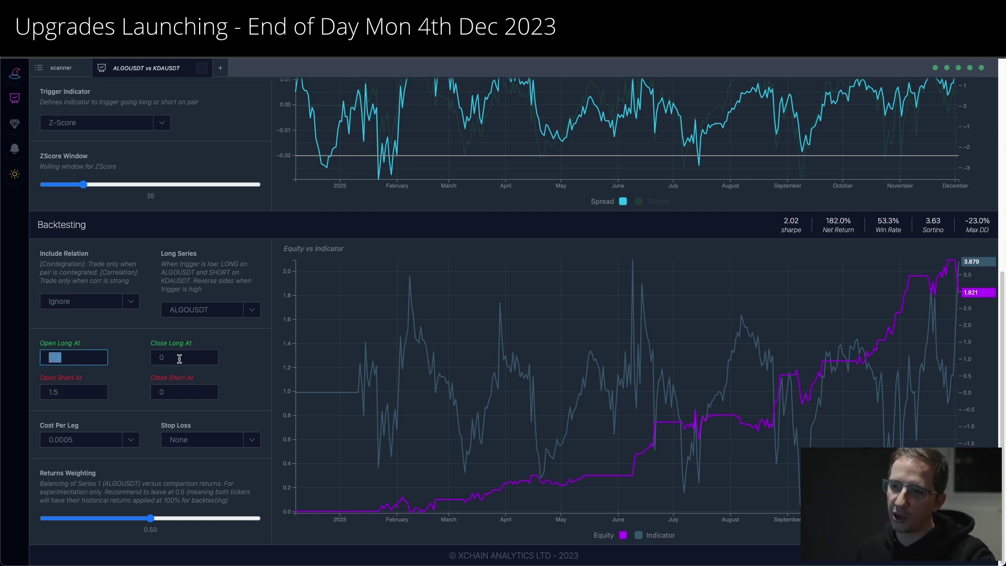
# Try Spread as the trigger indicator, then switch it back to Z-Score.
pyautogui.click(79, 387)
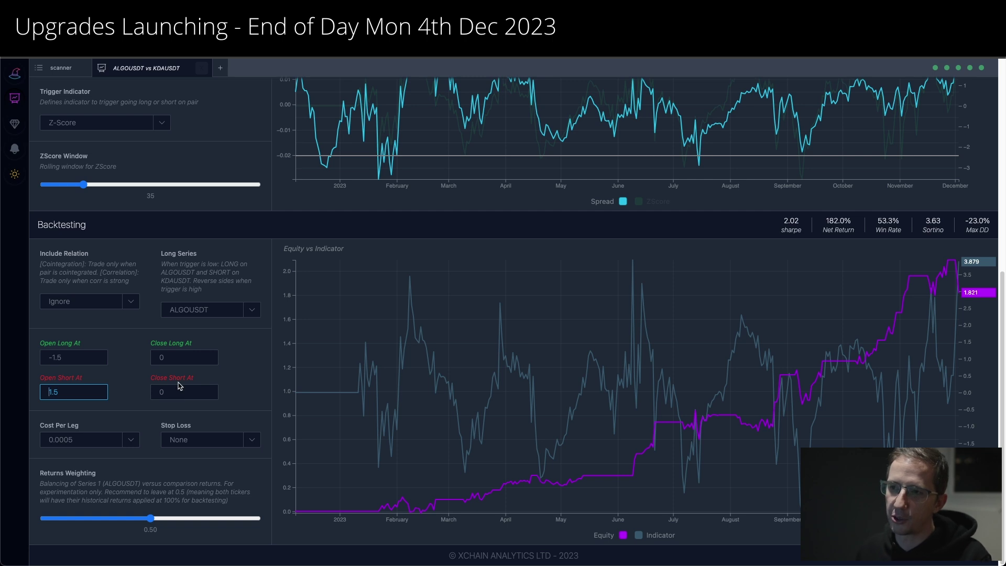
pyautogui.scroll(3, 178, 385)
pyautogui.click(111, 232)
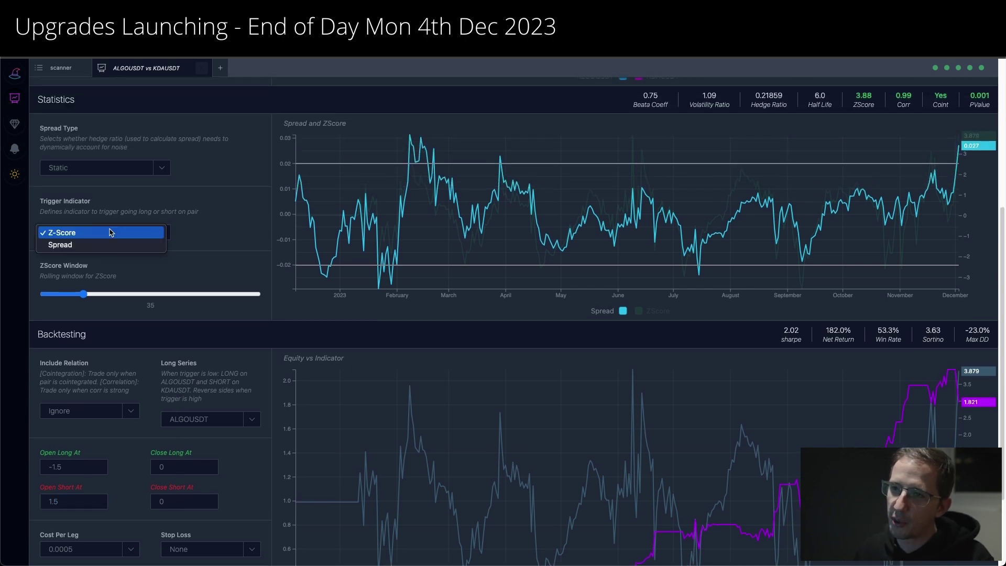
pyautogui.click(94, 245)
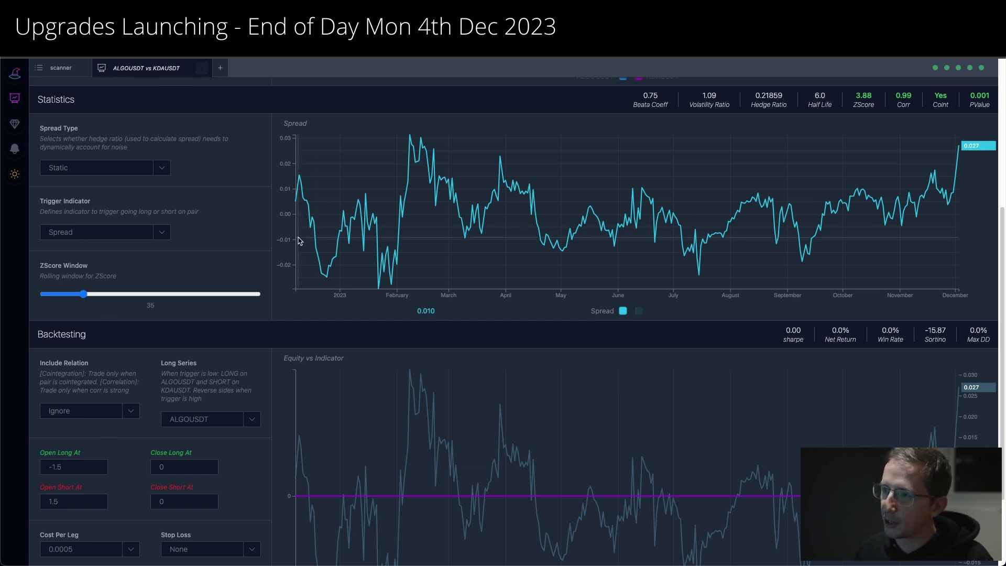
pyautogui.click(78, 232)
pyautogui.click(77, 221)
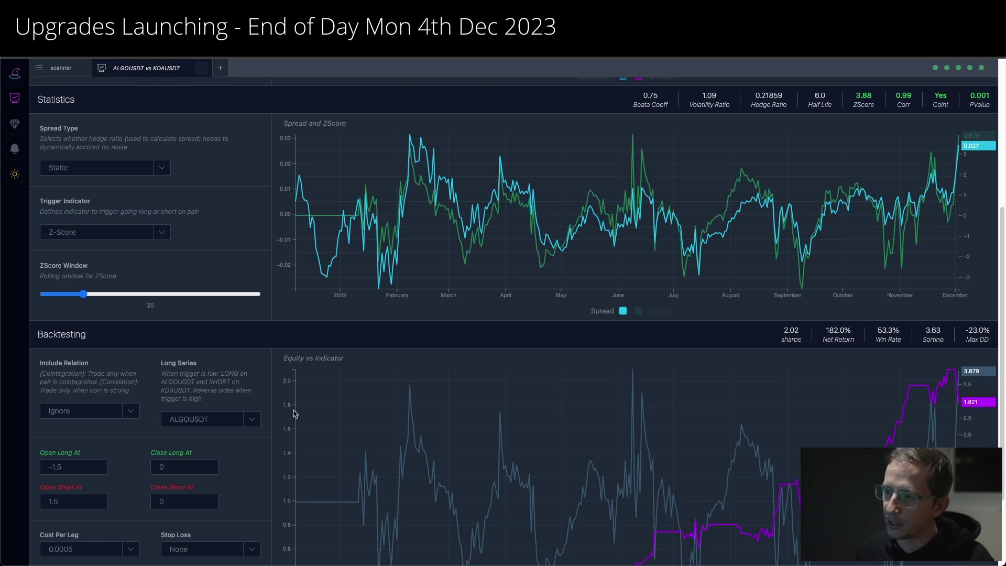
# Show both the ZScore and Spread lines on the chart again and return to the top.
pyautogui.click(637, 312)
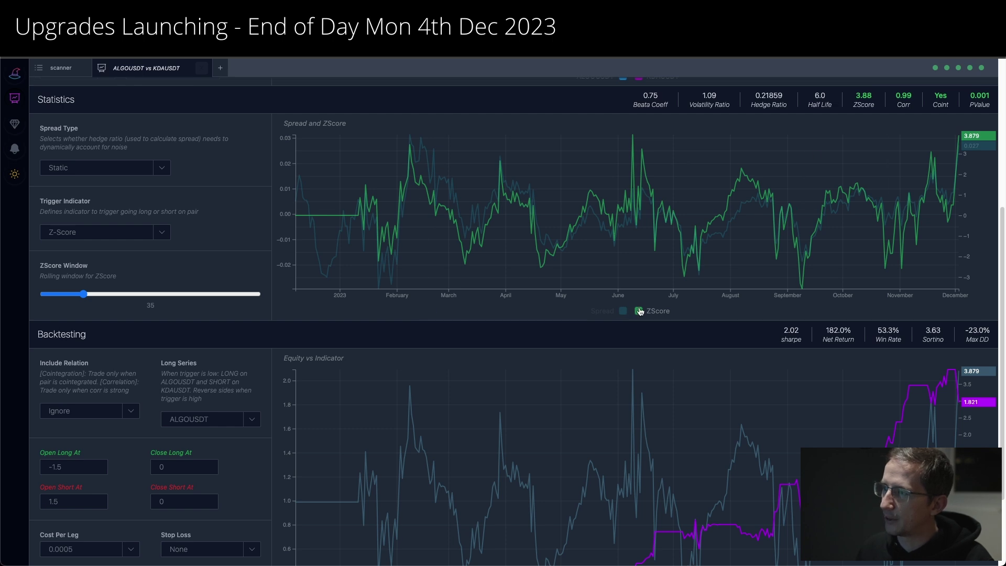
pyautogui.click(623, 312)
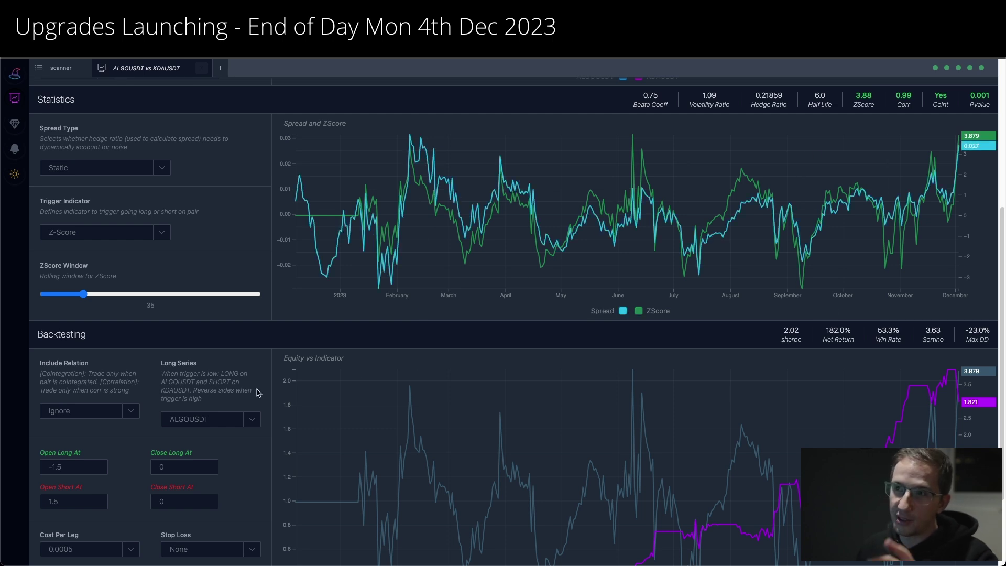
pyautogui.scroll(-2, 247, 412)
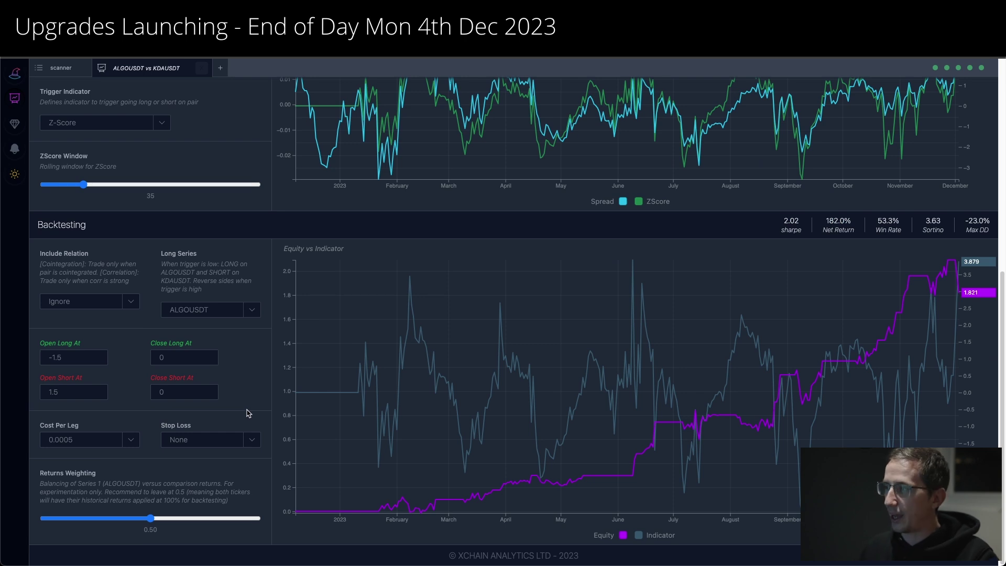
pyautogui.scroll(7, 249, 413)
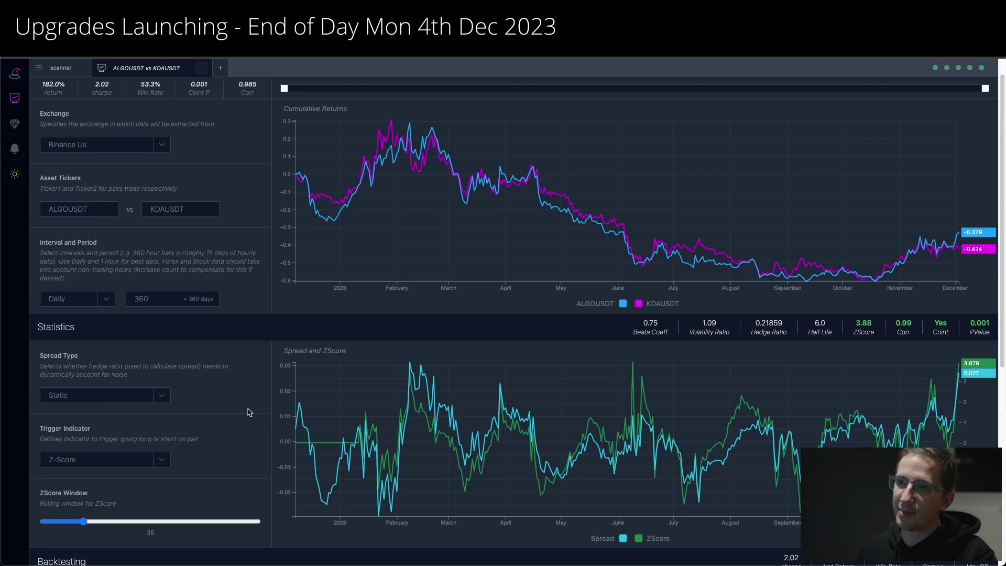
# Return to the ZScore Scanner list and switch the scanned exchange to Forex/Stocks pairs.
pyautogui.click(53, 68)
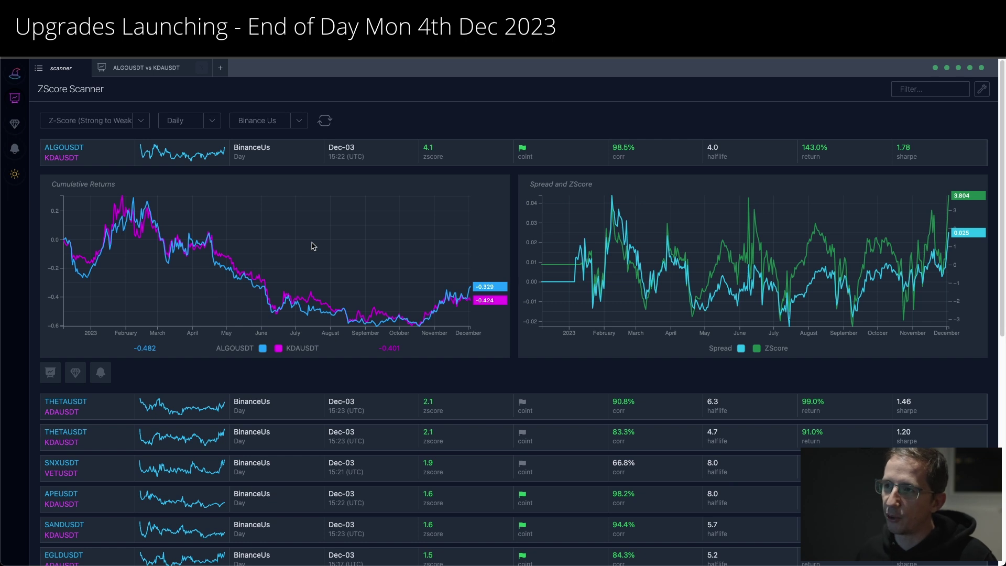
pyautogui.click(267, 116)
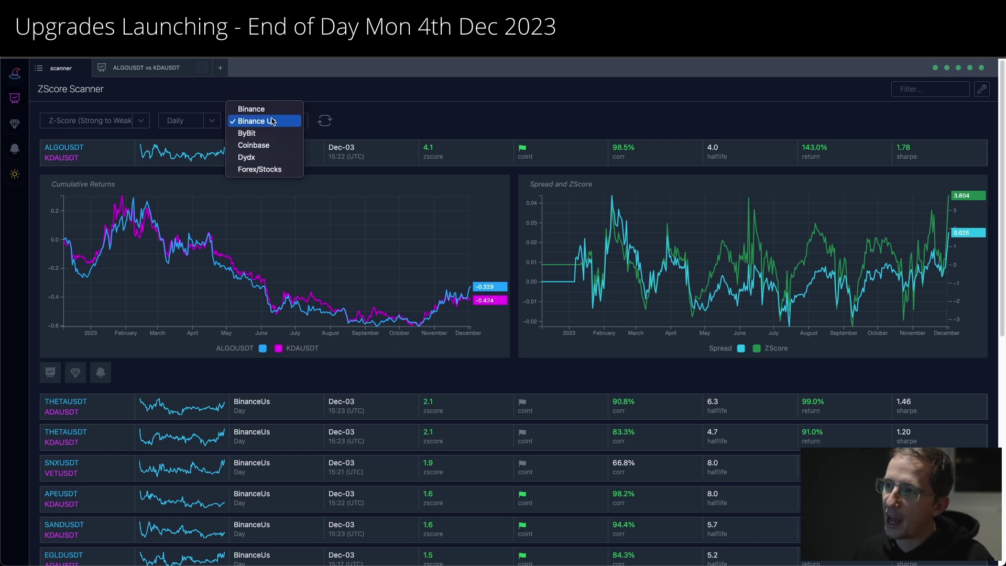
pyautogui.click(280, 168)
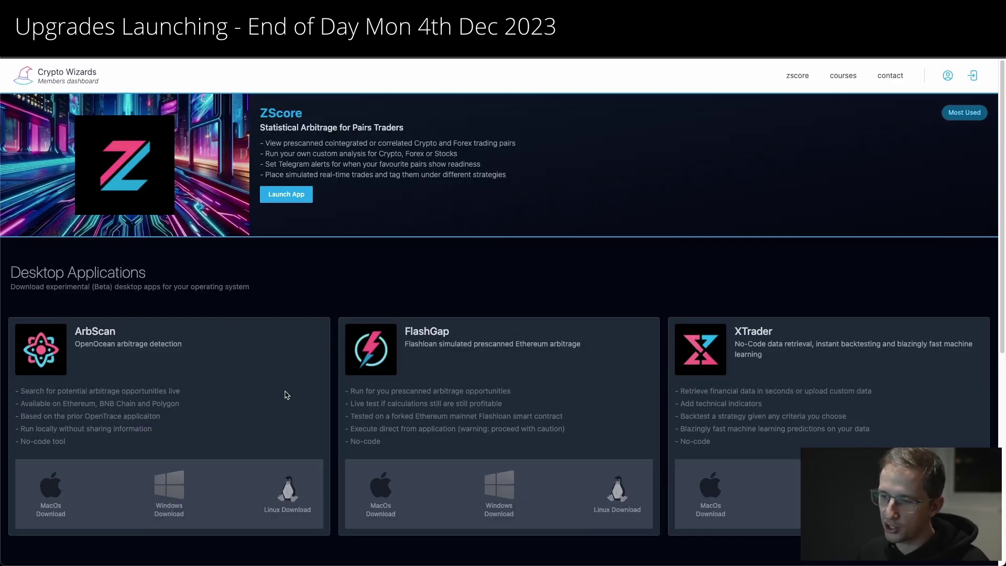
# In XTrader, search GOOG, pick the NASDAQ listing and download its hourly data.
pyautogui.moveTo(287, 550)
pyautogui.click(323, 549)
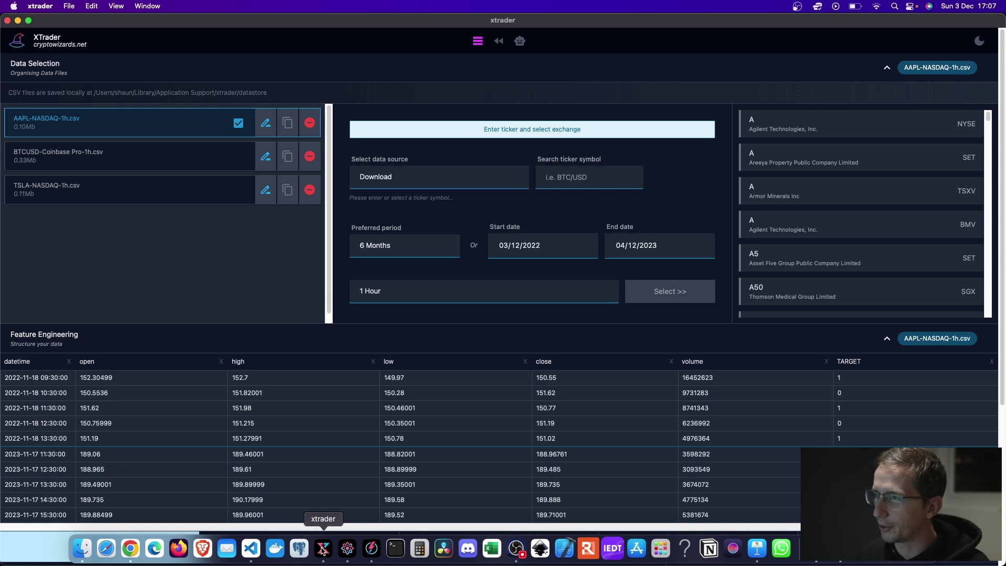
pyautogui.click(556, 173)
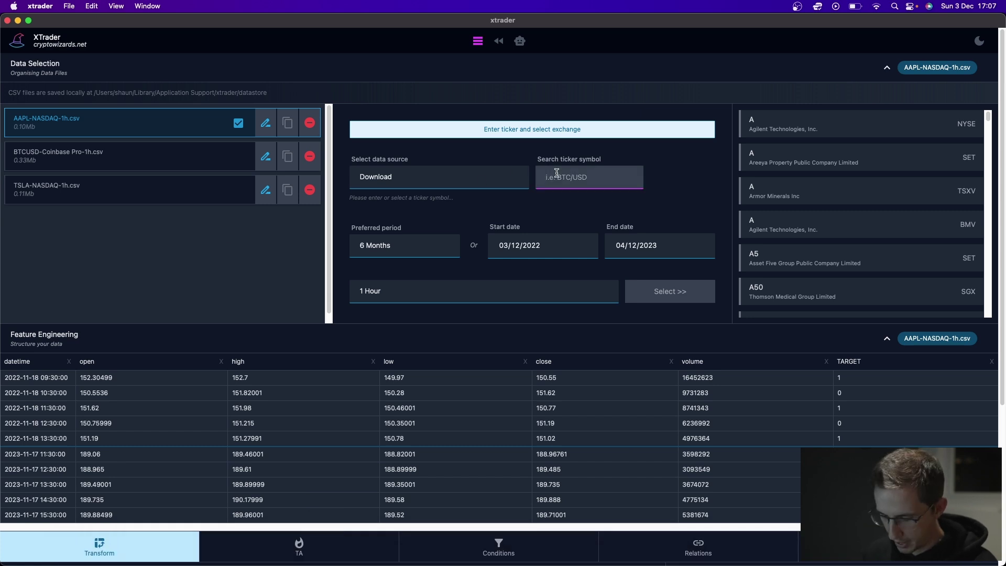
pyautogui.write('GOOG')
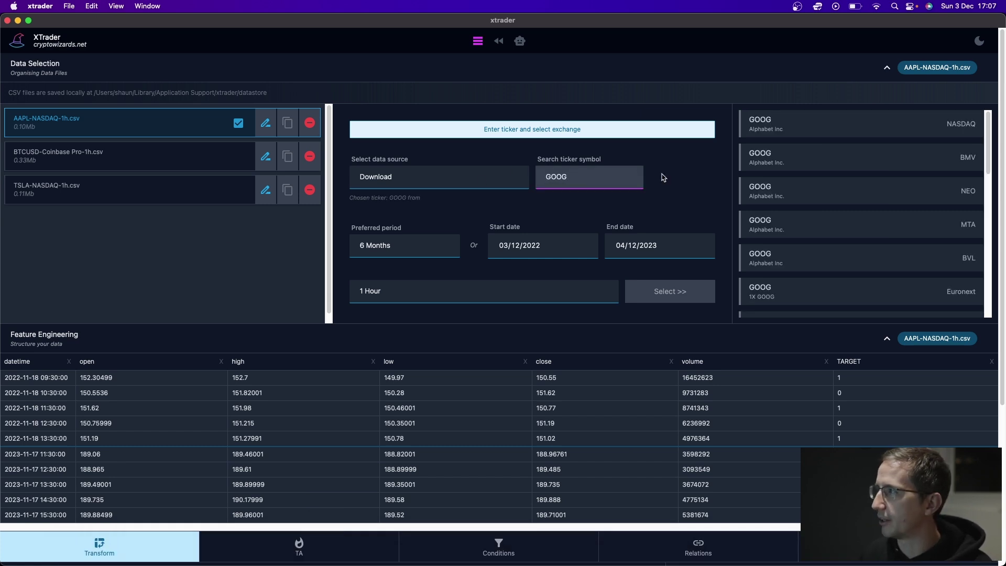
pyautogui.click(802, 126)
pyautogui.click(671, 292)
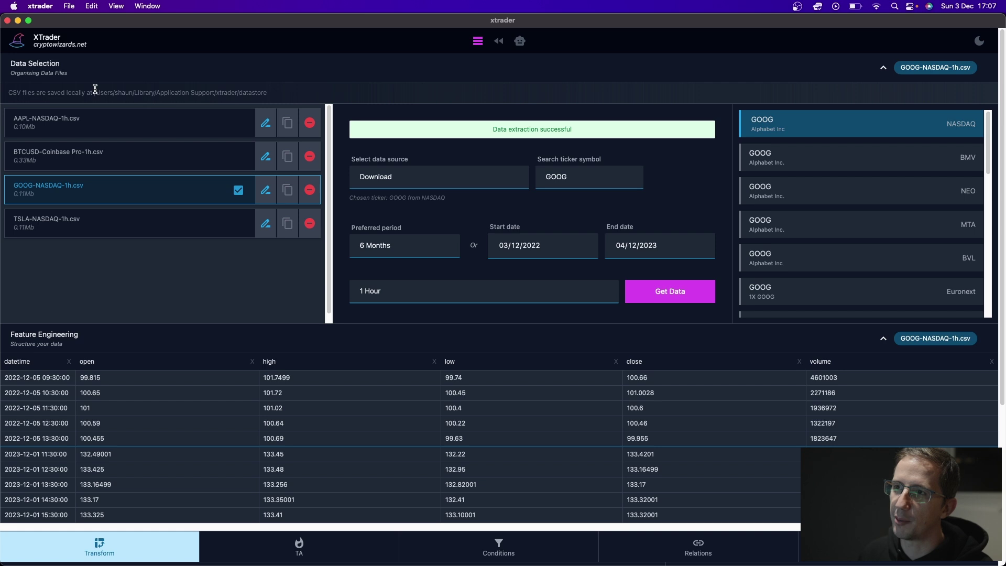
# Note where data files are saved, then toggle the data source to Upload and back to Download.
pyautogui.moveTo(95, 89); pyautogui.dragTo(8, 90)
pyautogui.click(241, 285)
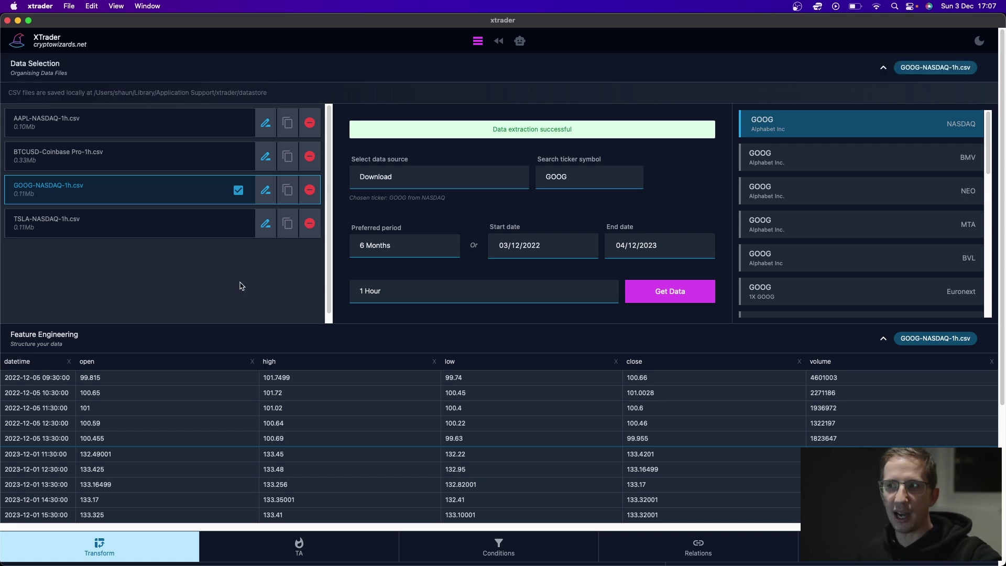
pyautogui.click(369, 176)
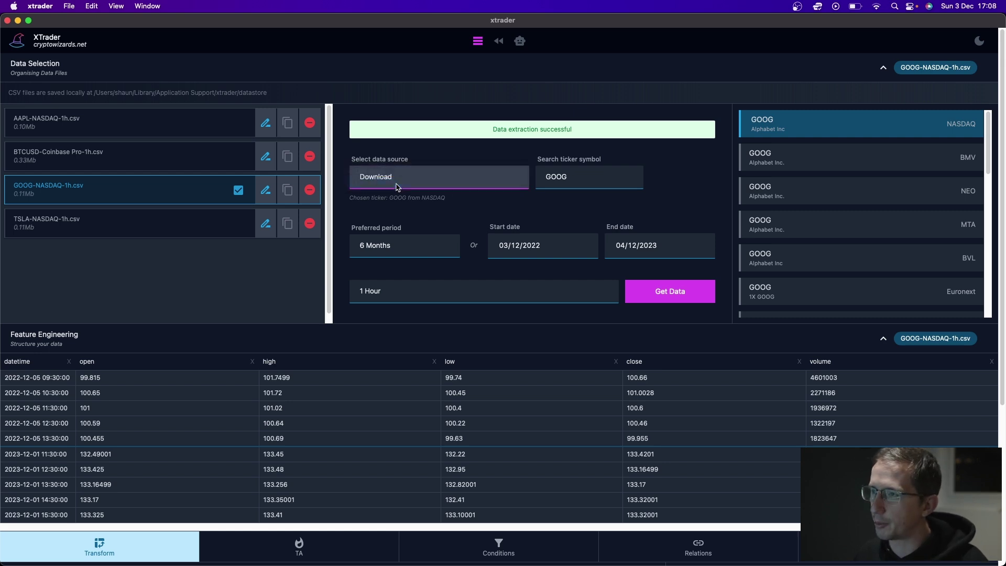
pyautogui.moveTo(397, 187); pyautogui.dragTo(379, 163)
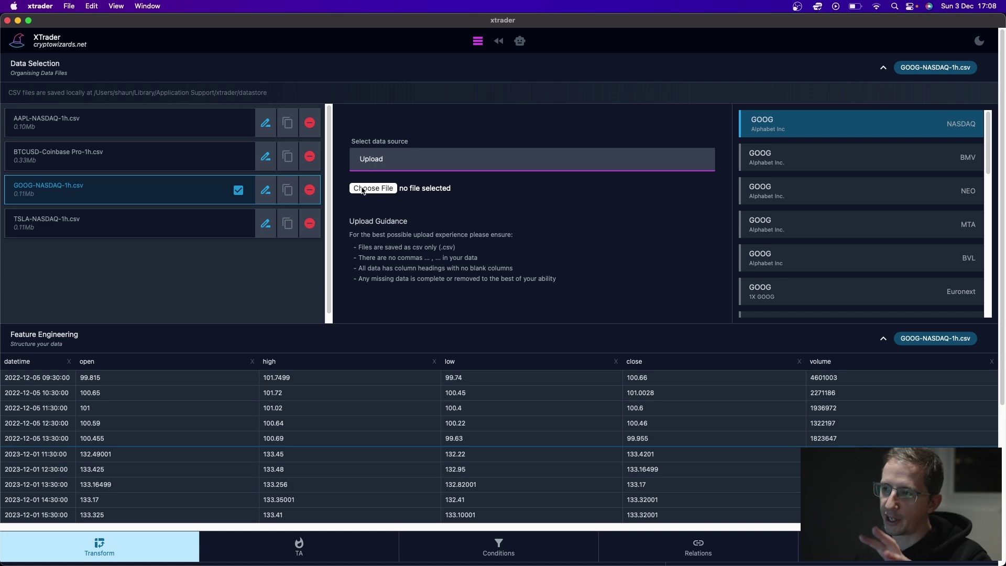
pyautogui.click(375, 160)
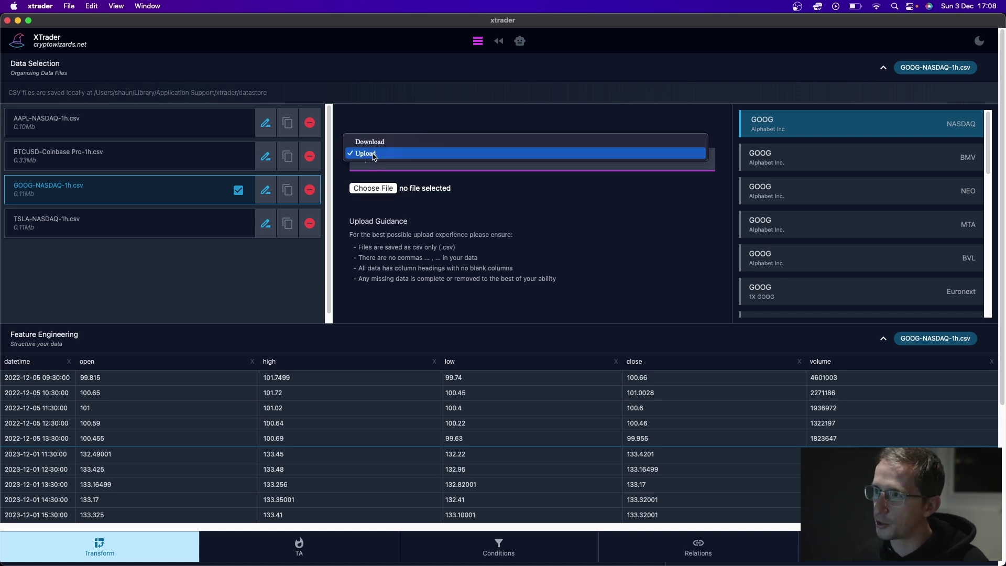
pyautogui.click(375, 141)
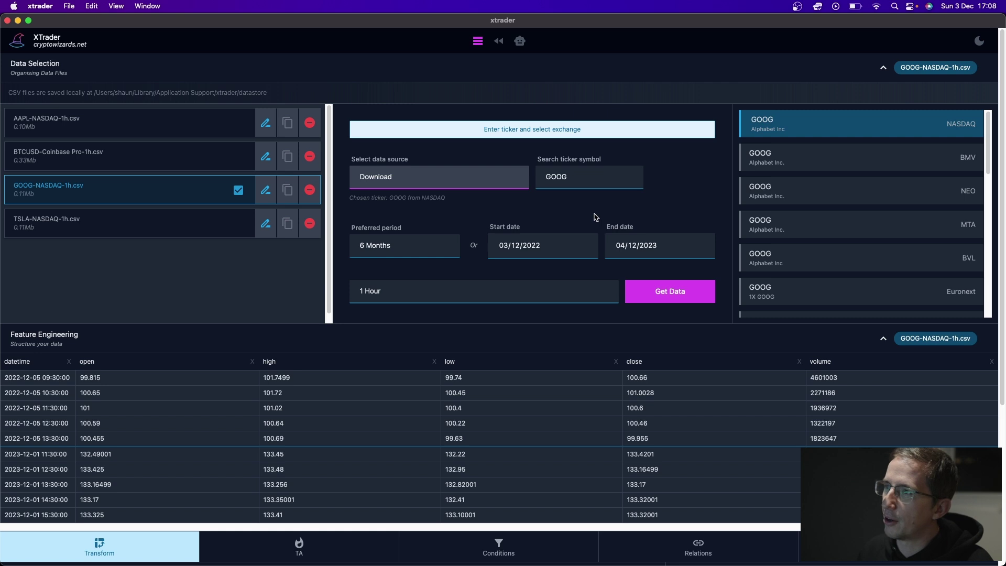
# Load TSLA-NASDAQ-1h.csv and apply the change transform to high and low, creating high-chg and low-chg.
pyautogui.click(121, 221)
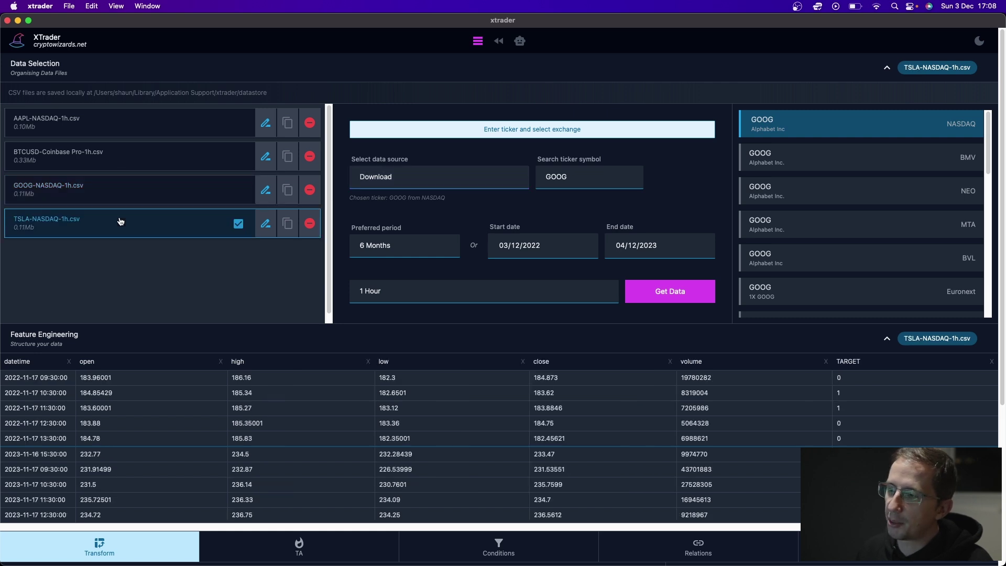
pyautogui.scroll(-4, 757, 448)
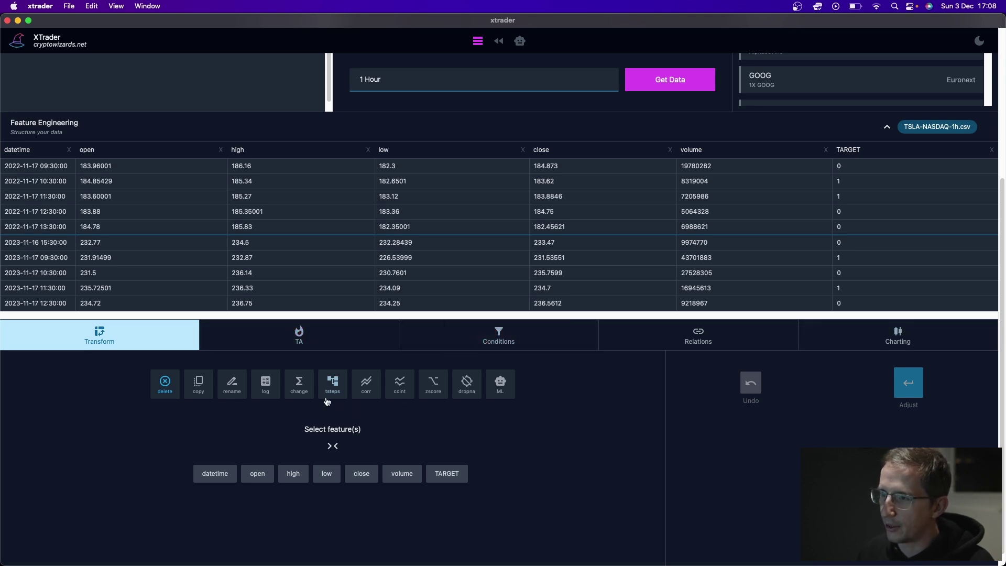
pyautogui.click(299, 382)
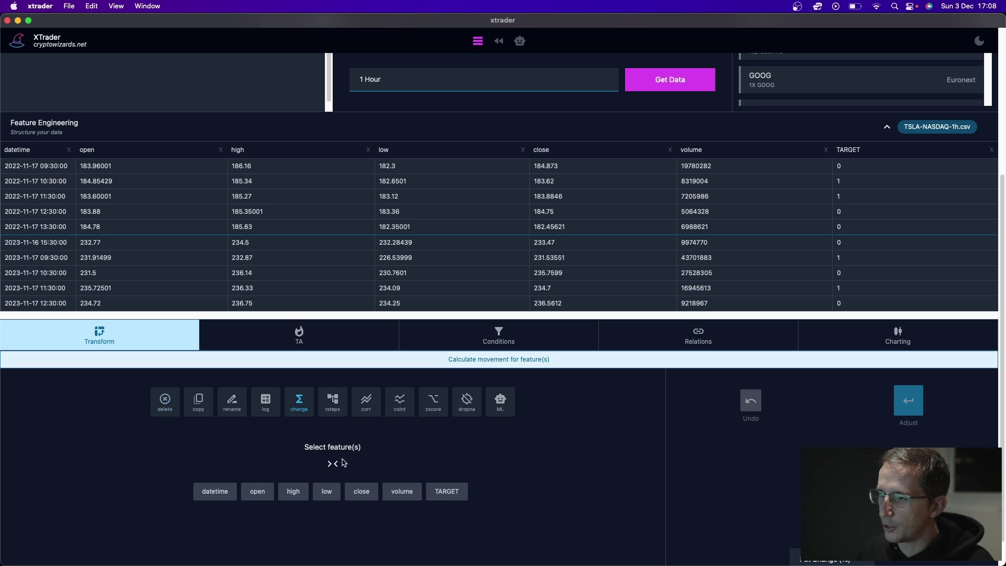
pyautogui.click(356, 495)
pyautogui.click(327, 492)
pyautogui.click(293, 491)
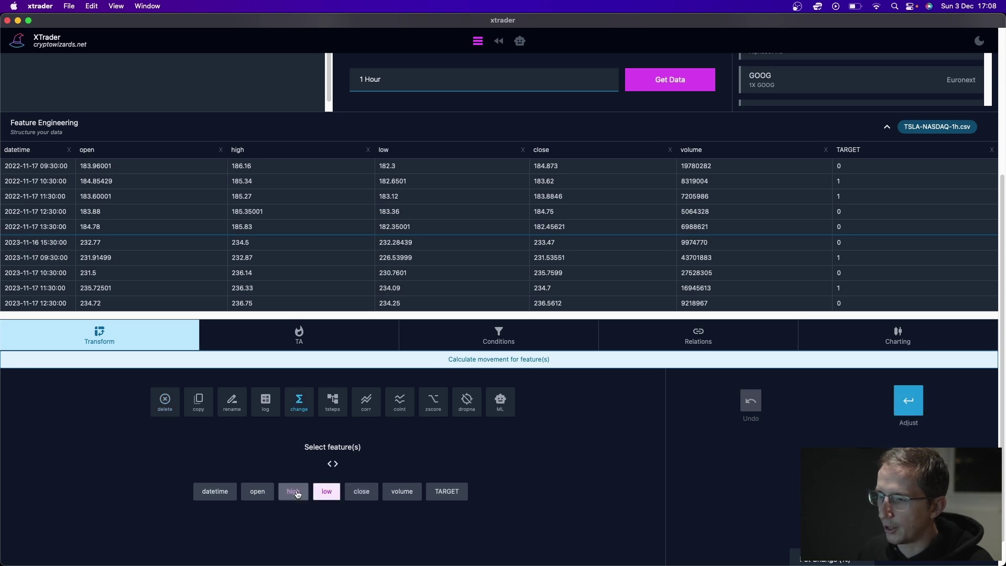
pyautogui.click(916, 400)
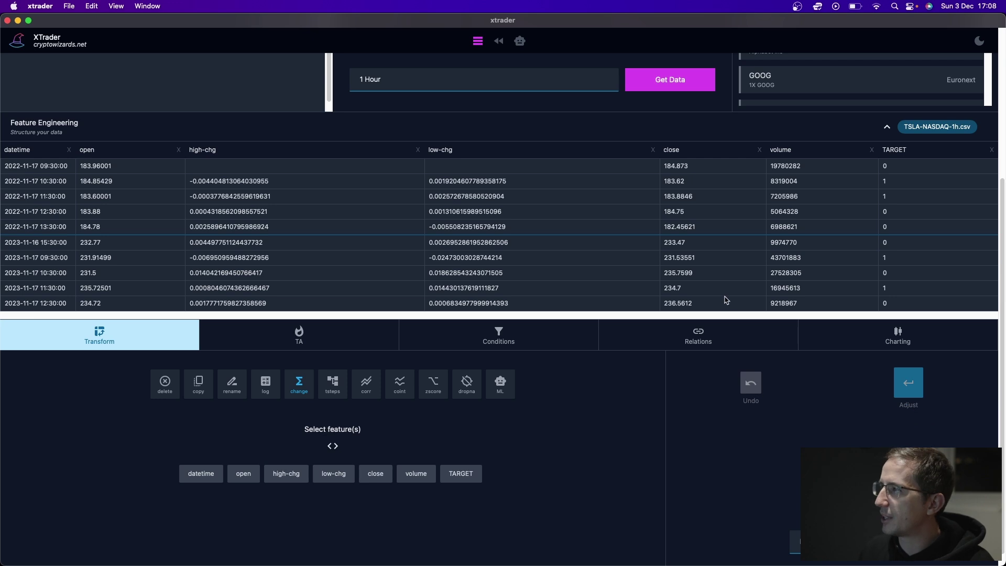
pyautogui.scroll(5, 819, 222)
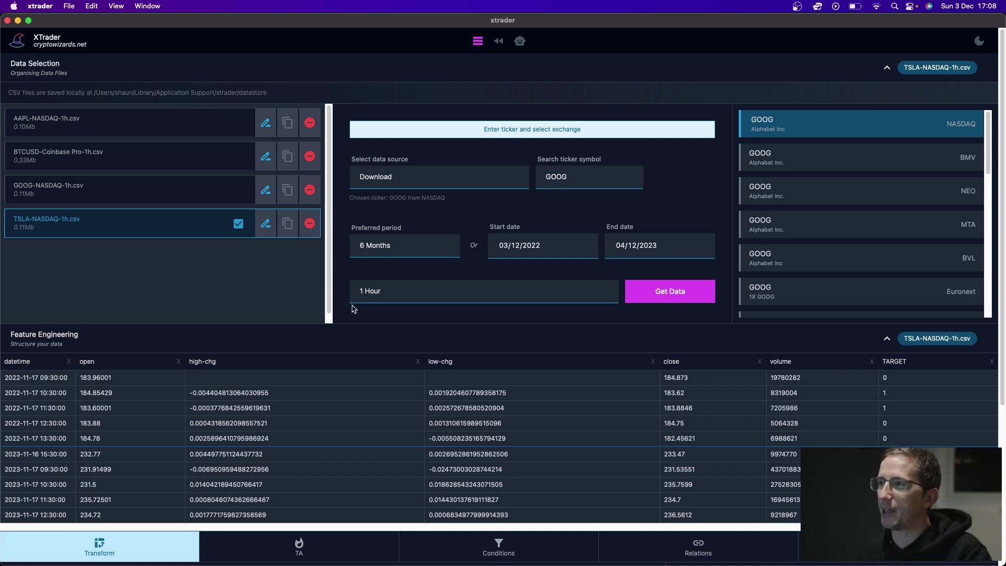
# Set up a model predicting TARGET from all five training features.
pyautogui.click(521, 42)
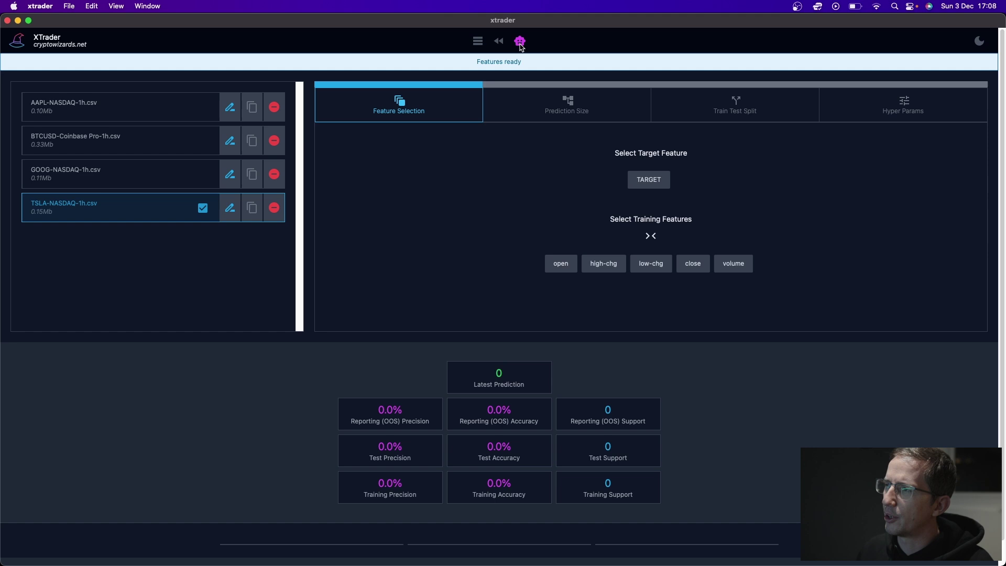
pyautogui.click(652, 181)
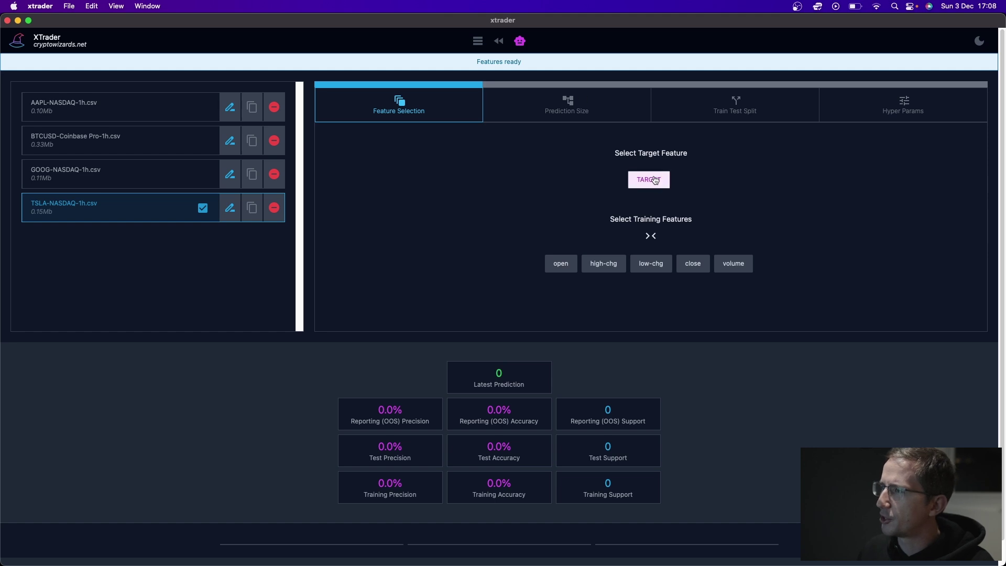
pyautogui.click(652, 239)
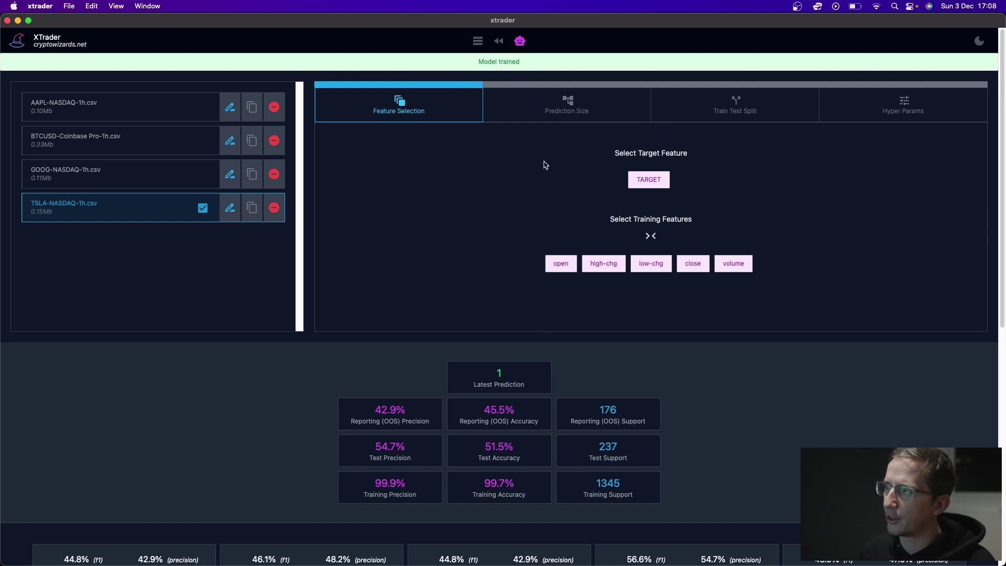
# Lower the model's number of estimators to 18 and load the GOOG data file.
pyautogui.click(926, 102)
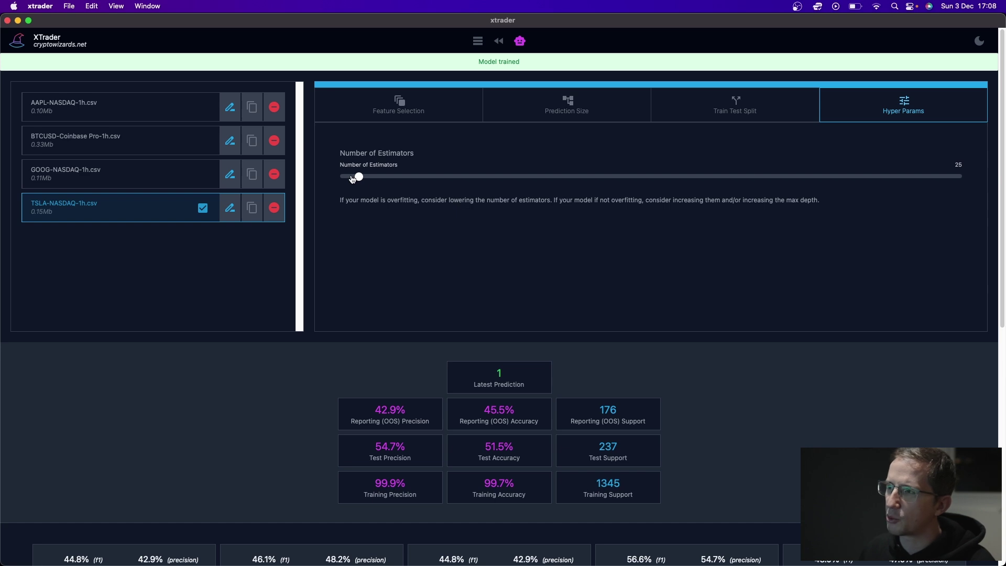
pyautogui.moveTo(359, 179); pyautogui.dragTo(358, 178)
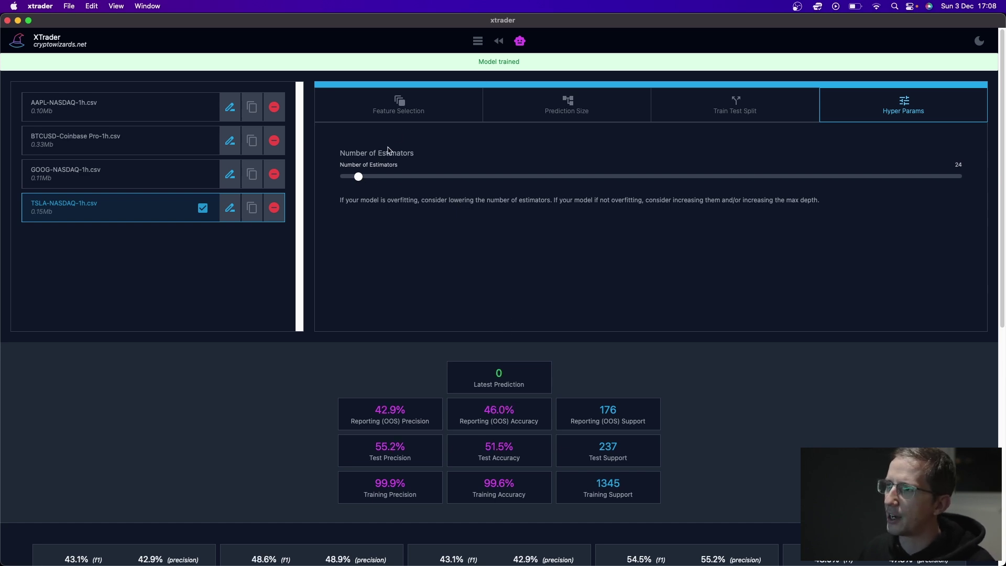
pyautogui.moveTo(359, 179); pyautogui.dragTo(356, 180)
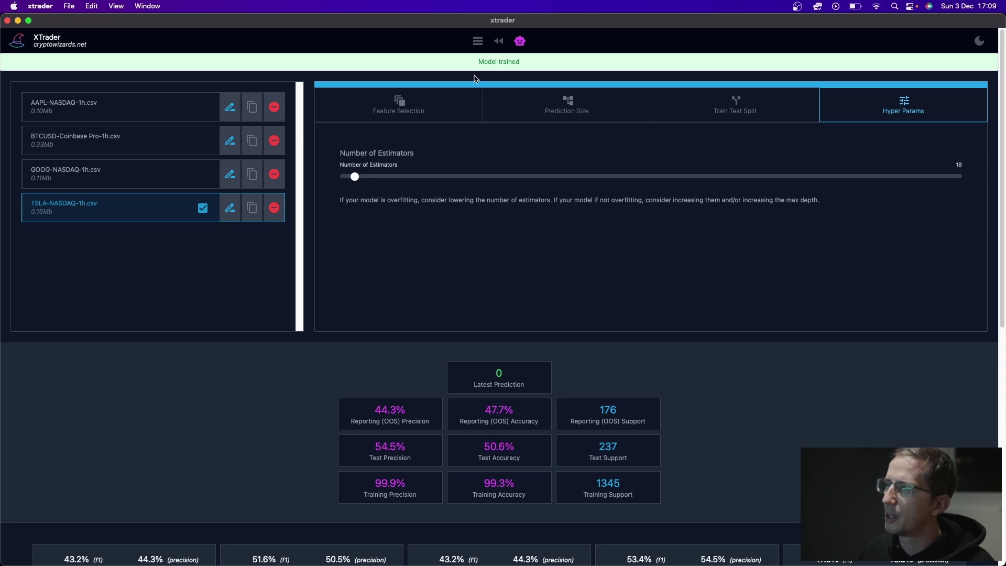
pyautogui.scroll(-10, 499, 208)
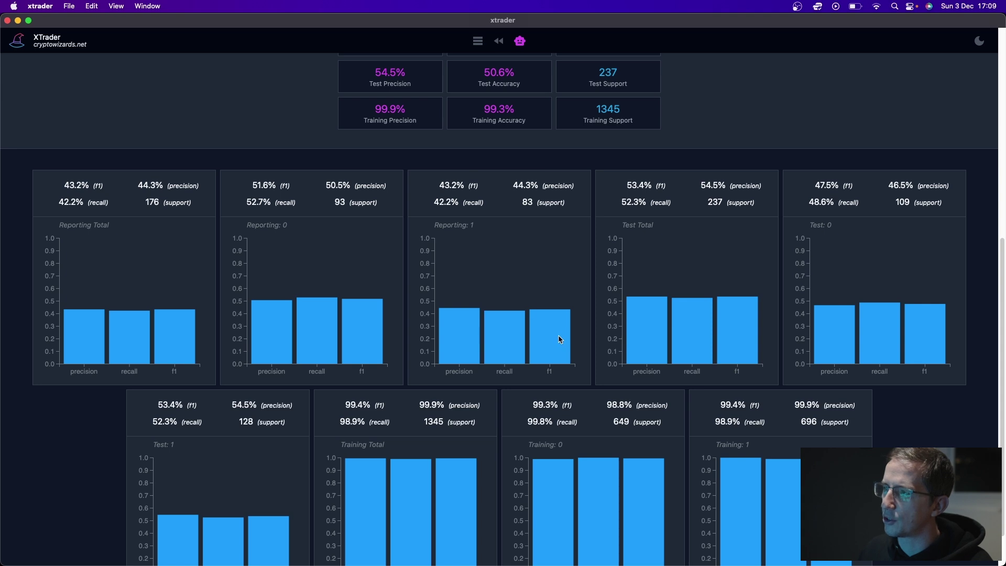
pyautogui.scroll(10, 560, 339)
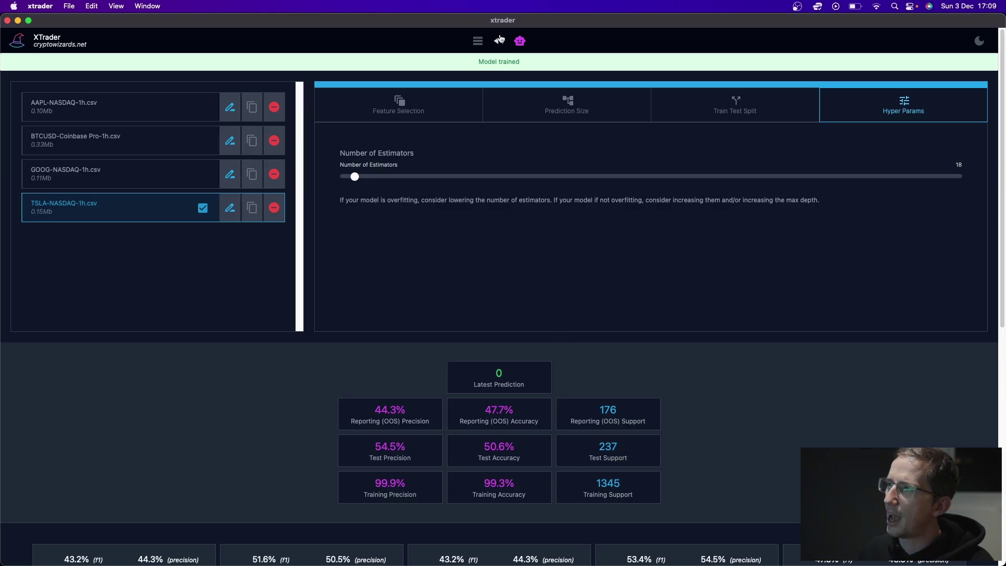
pyautogui.click(81, 173)
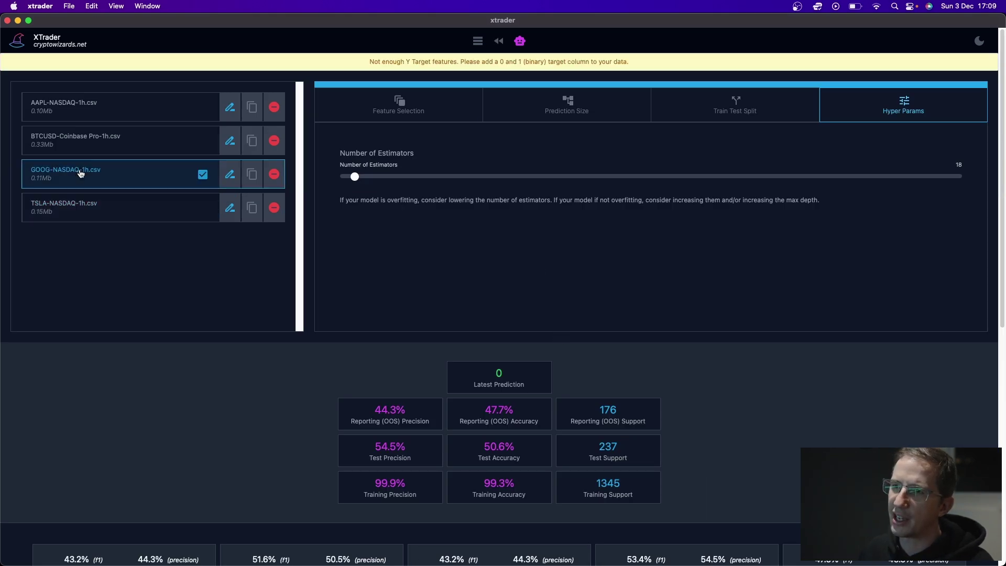
# Backtest GOOG-NASDAQ-1h.csv, reviewing the open long (close > low lookback 5) and close long (close < open) conditions.
pyautogui.click(500, 42)
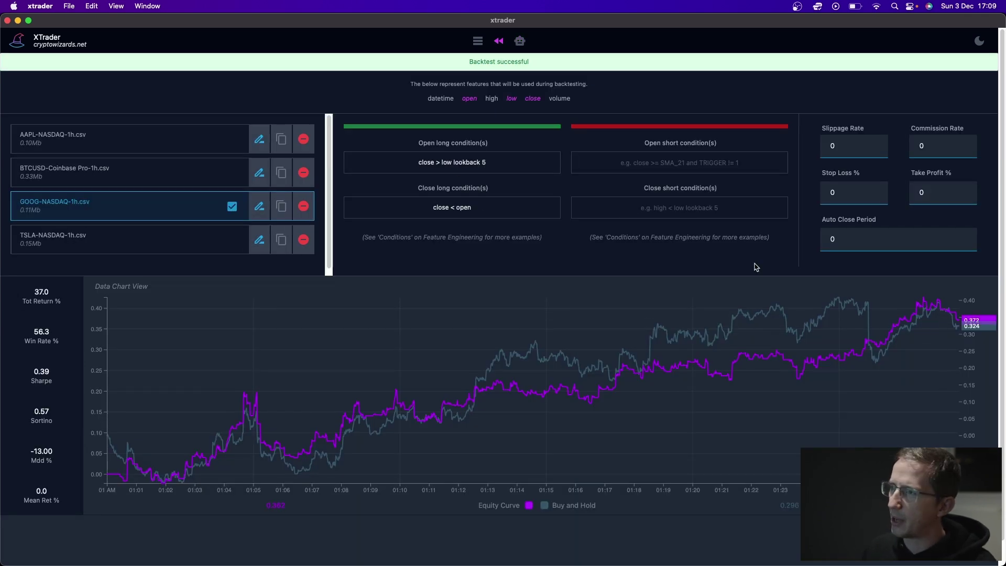
pyautogui.moveTo(512, 163); pyautogui.dragTo(411, 162)
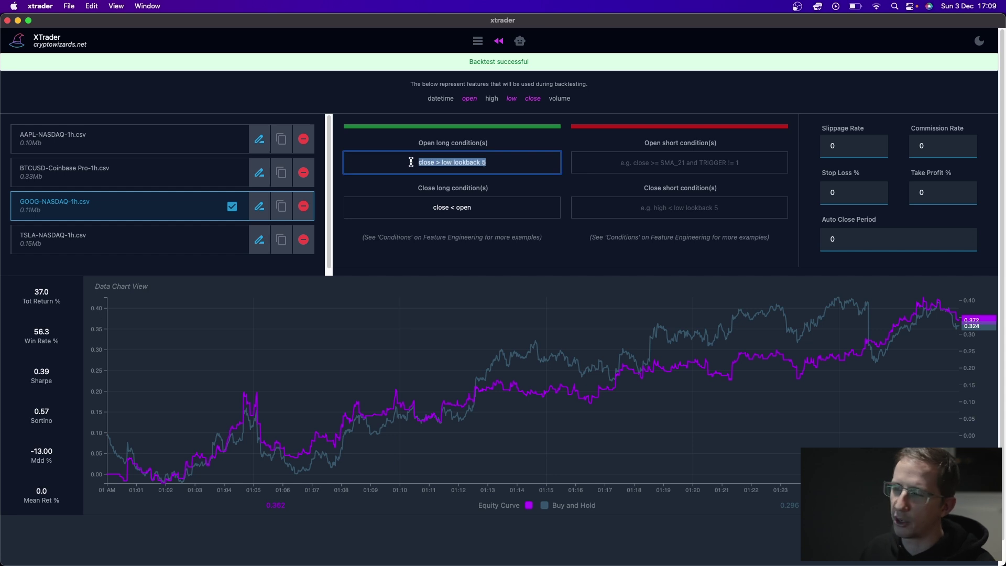
pyautogui.tripleClick(450, 207)
pyautogui.click(493, 207)
pyautogui.click(493, 157)
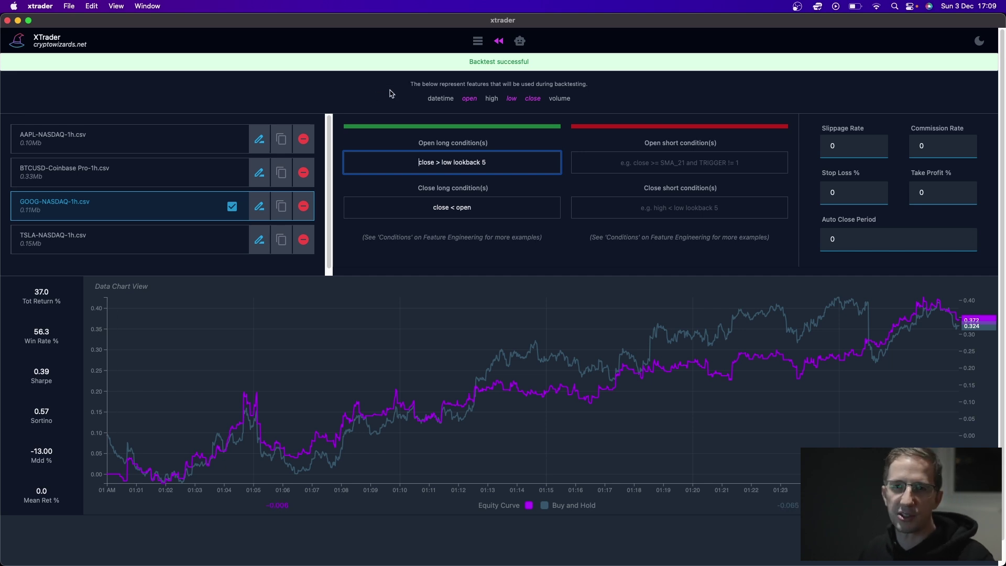
# Bring up ArbScan and resume scanning for arbitrage opportunities.
pyautogui.moveTo(421, 564)
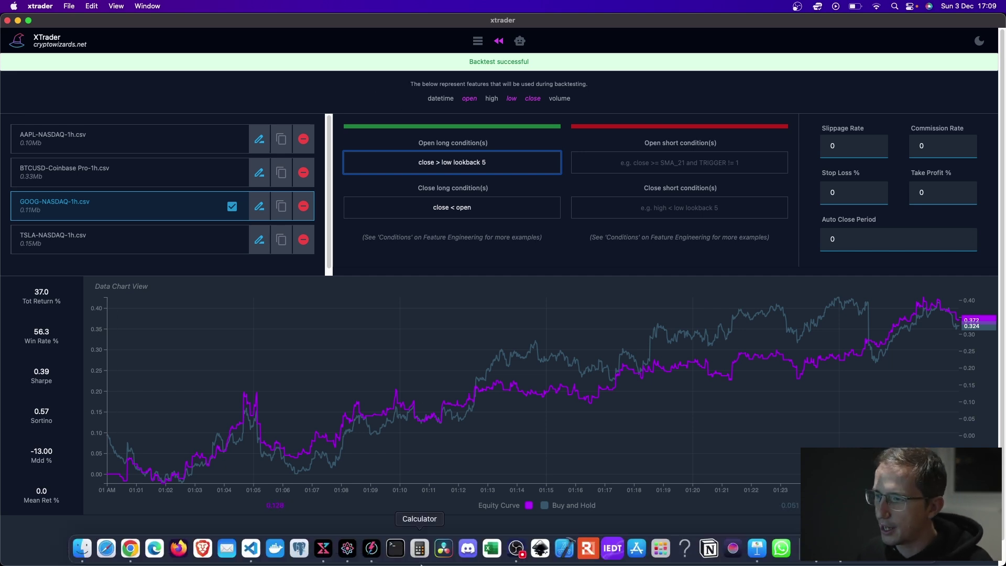
pyautogui.click(345, 550)
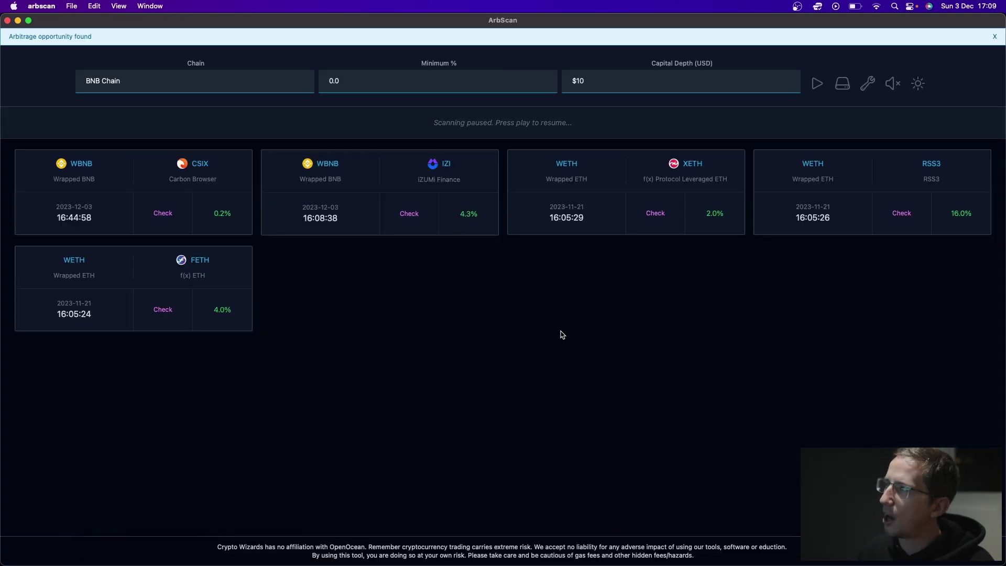
pyautogui.click(817, 83)
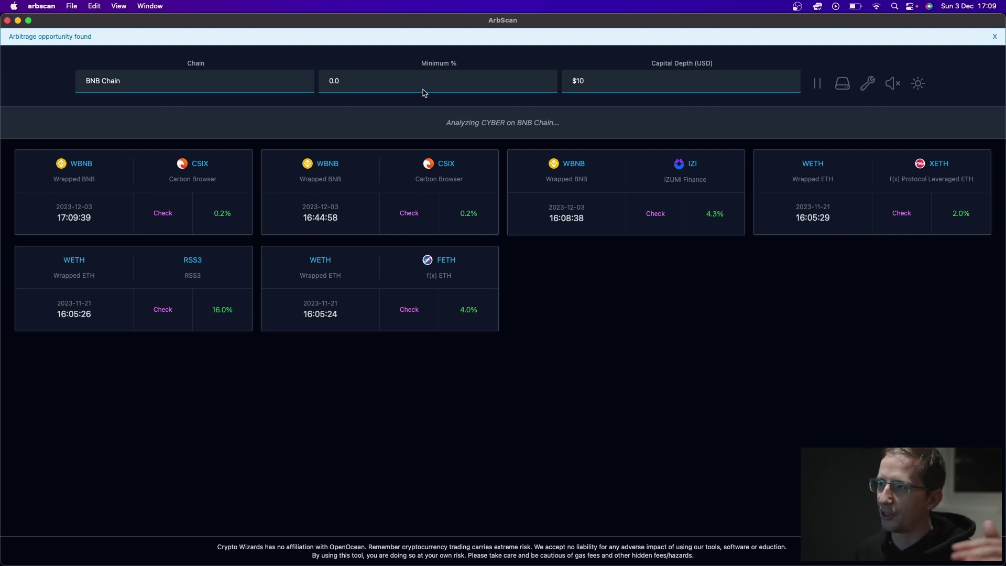
# Keep capital depth at $10 and switch the scanned chain from BNB Chain to Ethereum.
pyautogui.click(585, 82)
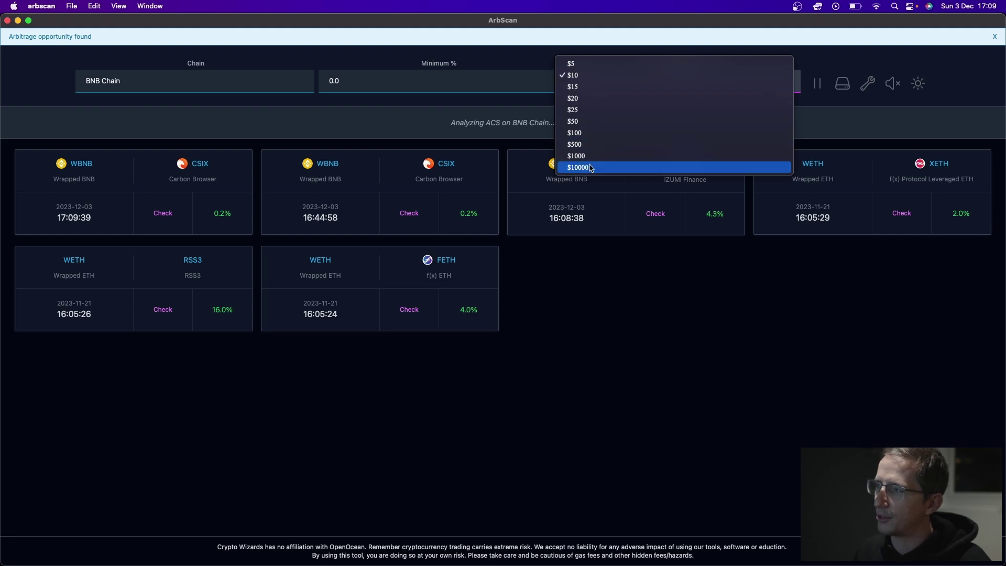
pyautogui.click(584, 303)
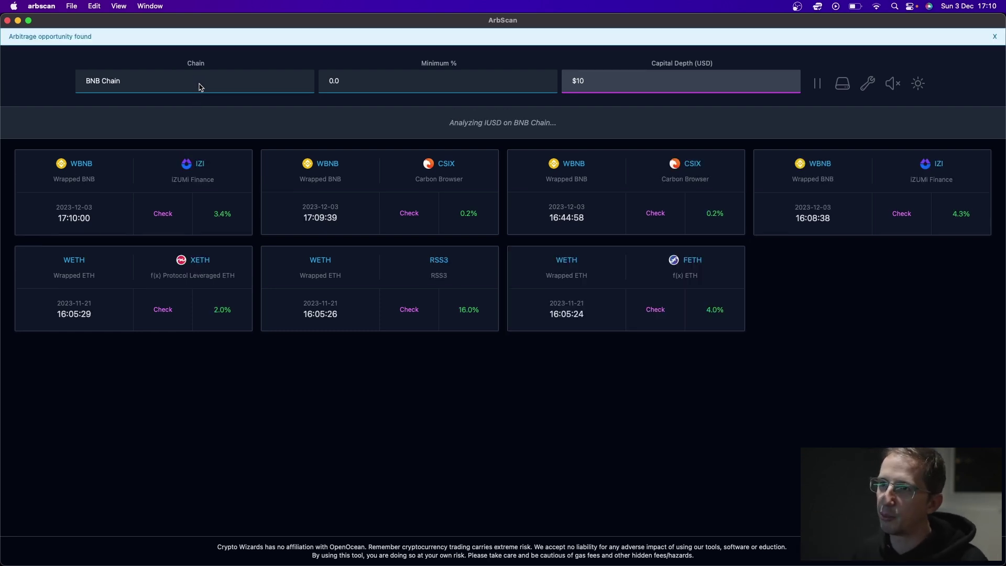
pyautogui.click(199, 86)
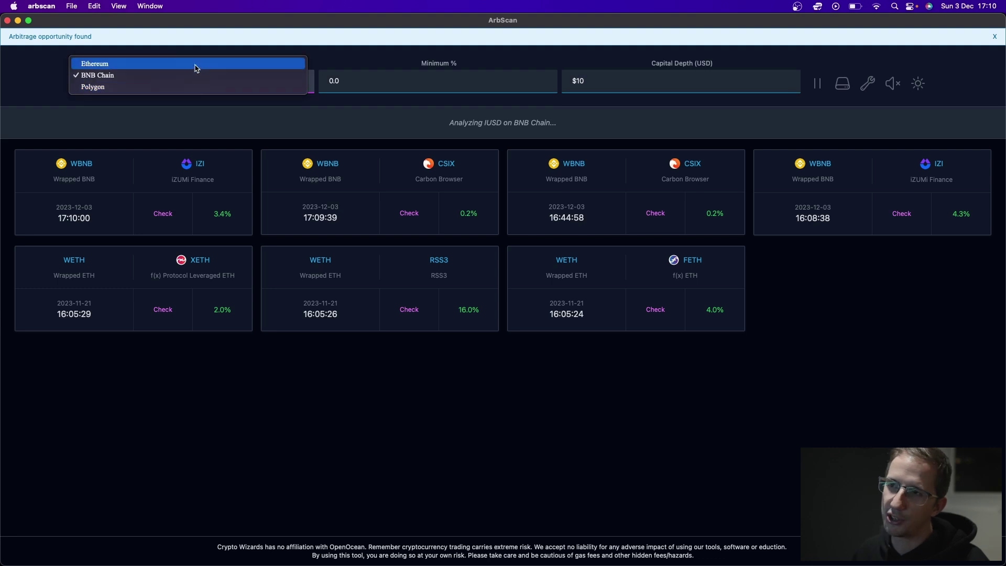
pyautogui.click(195, 67)
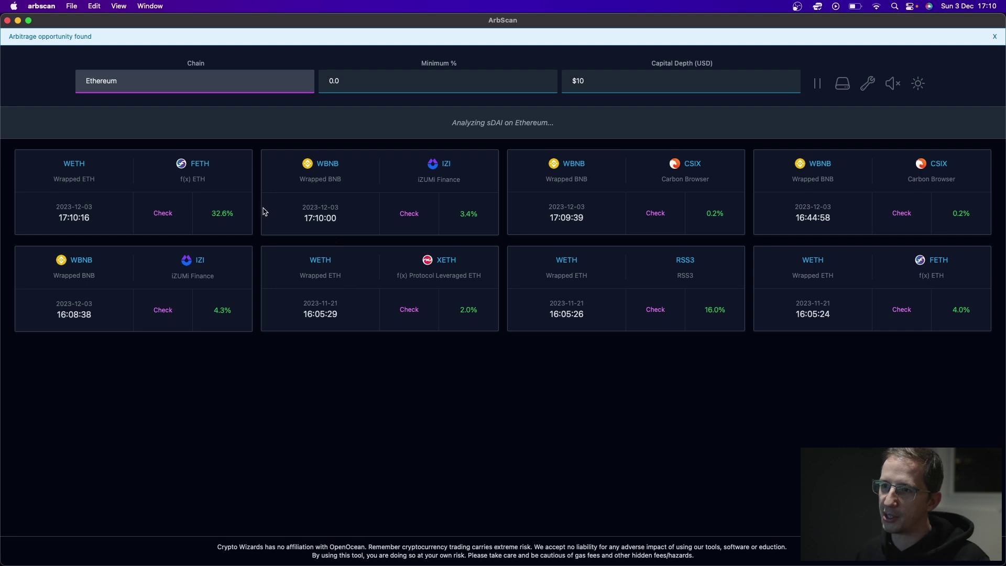
pyautogui.click(163, 213)
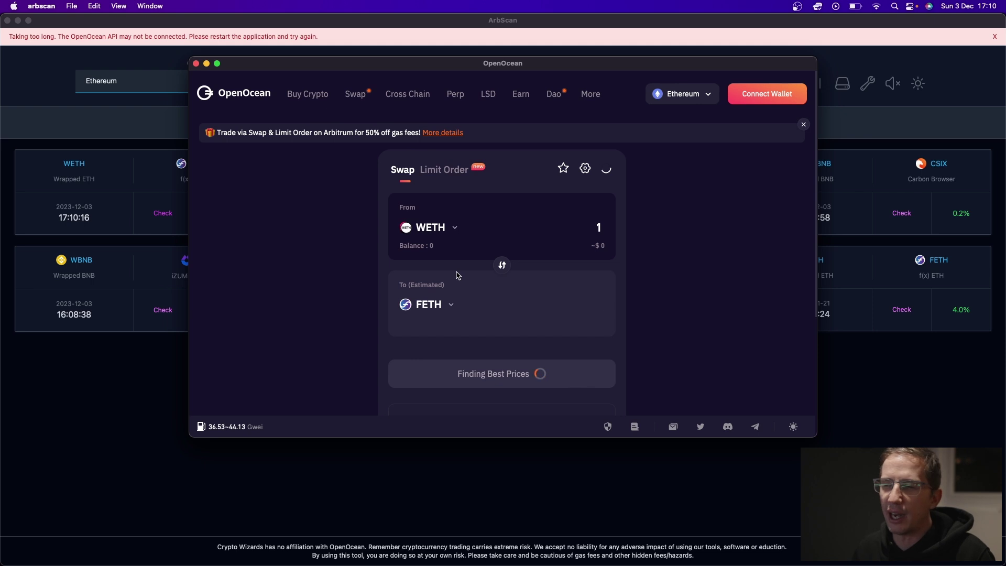
pyautogui.click(196, 64)
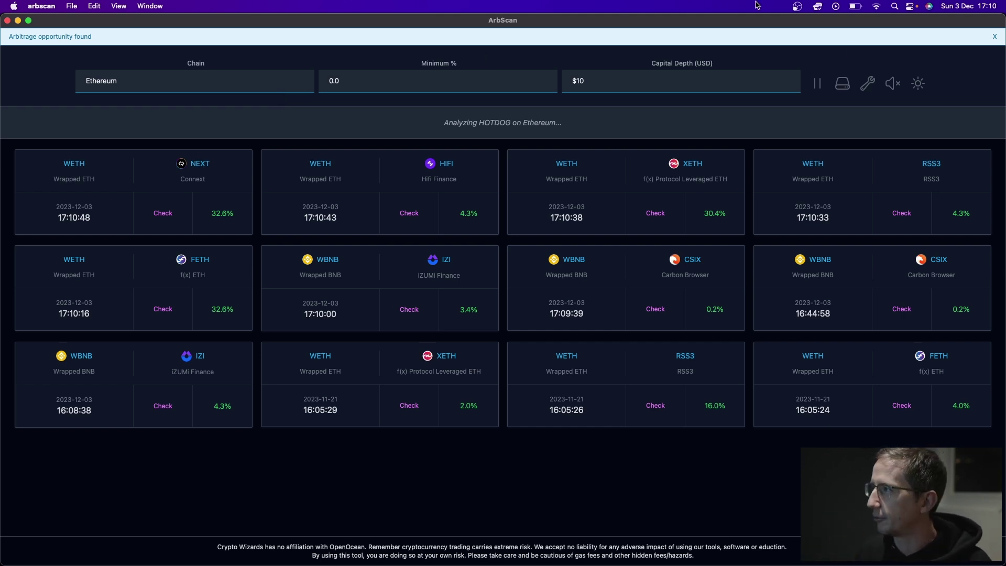
# Pause the Ethereum arbitrage scan and bring FlashGap to the front.
pyautogui.click(817, 83)
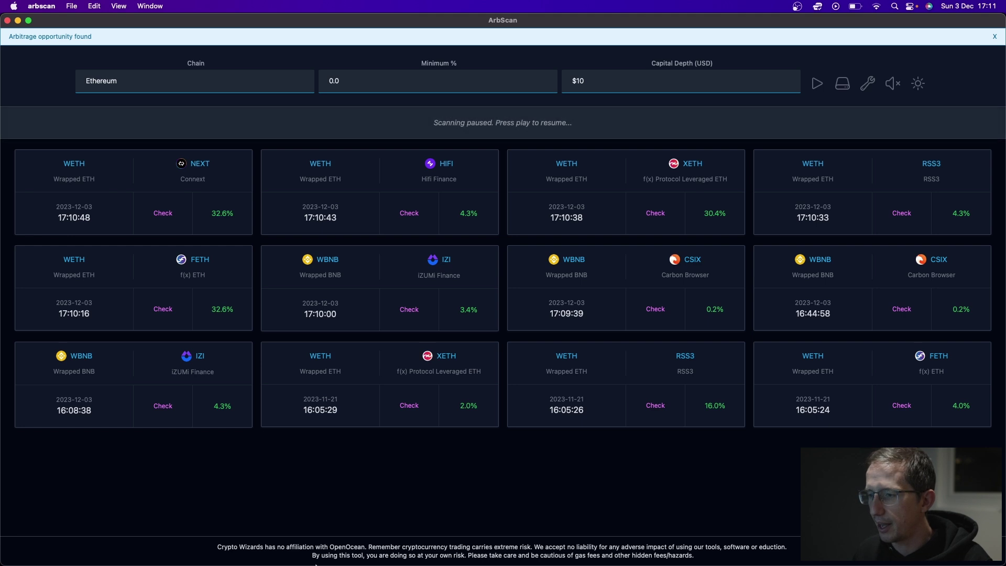
pyautogui.click(381, 558)
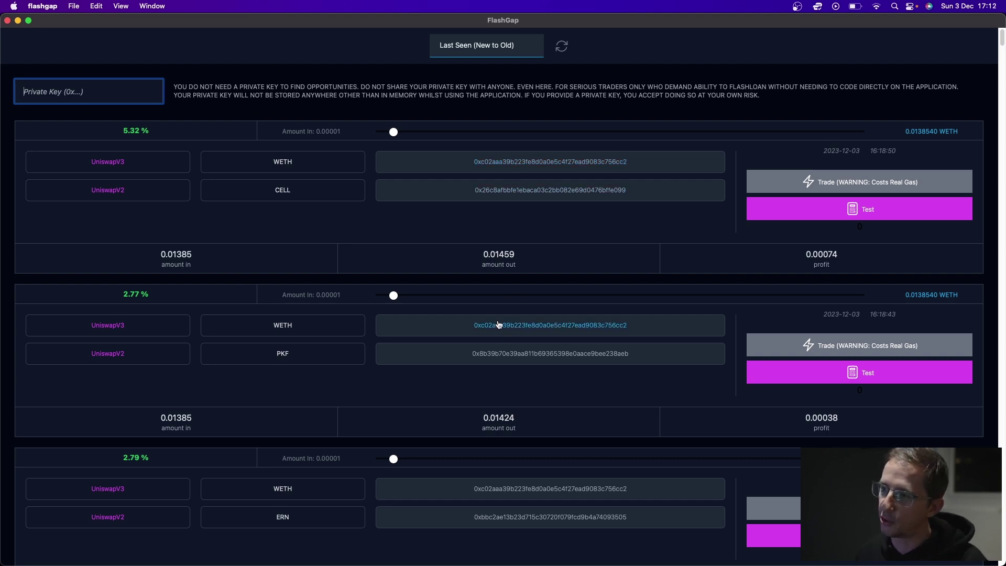
# Test the WETH/CELL and WETH/PKF flashloan opportunities, showing profits of 0.0002663 and 0.0003836.
pyautogui.scroll(-3, 480, 462)
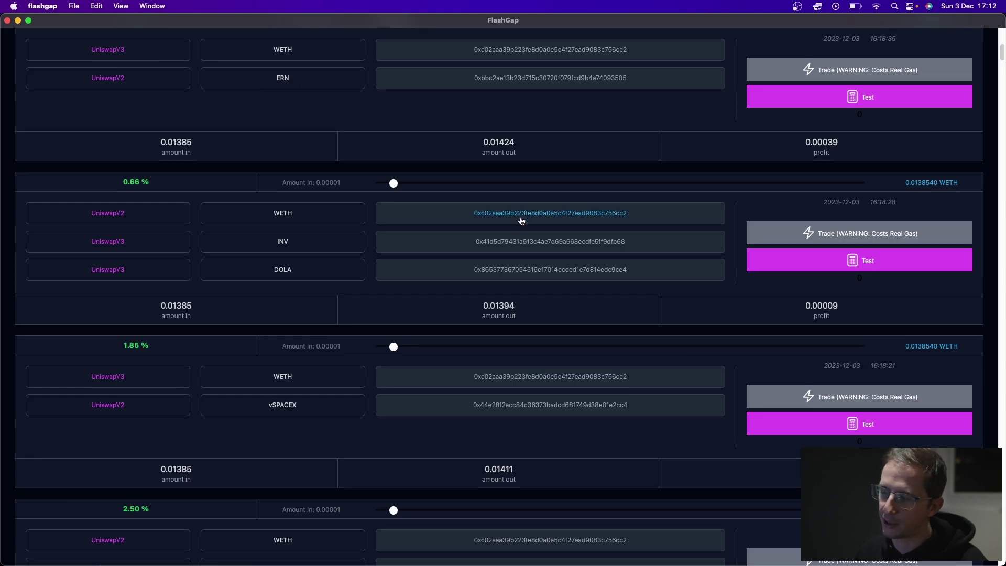
pyautogui.scroll(15, 512, 262)
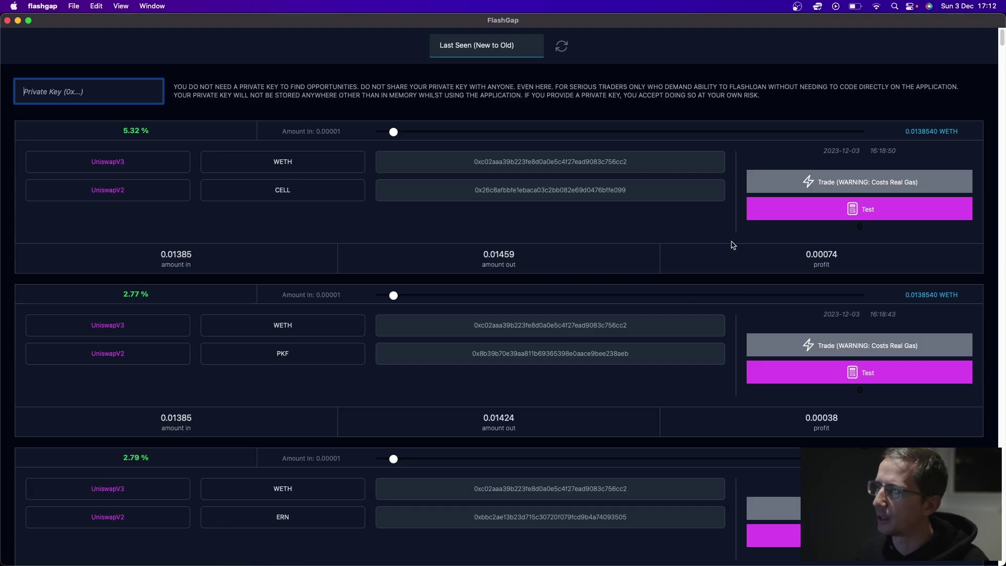
pyautogui.click(849, 207)
pyautogui.click(827, 374)
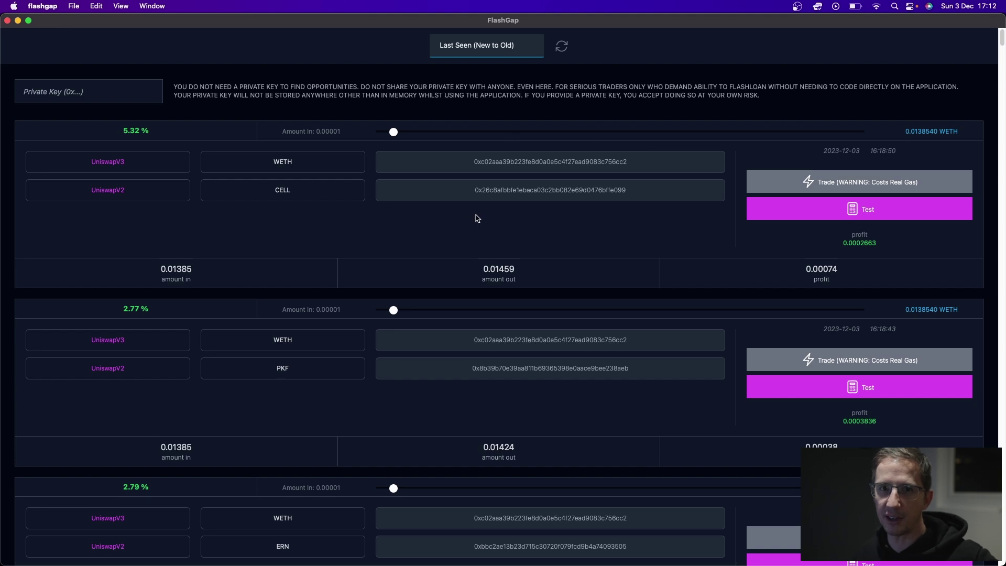
# Enter the wallet private key in FlashGap's Private Key field, prefixed with 0x.
pyautogui.click(104, 92)
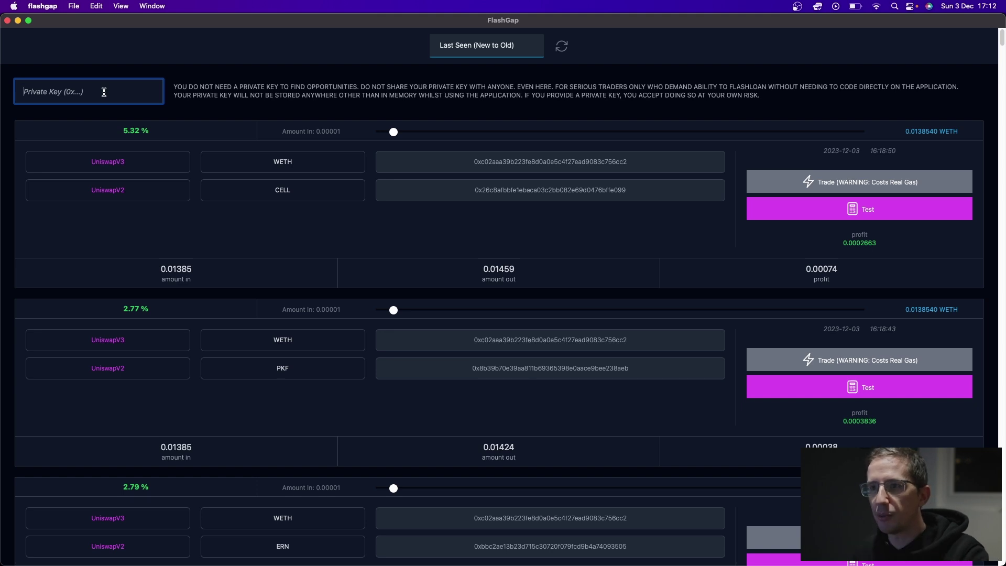
pyautogui.write('••••••••••')
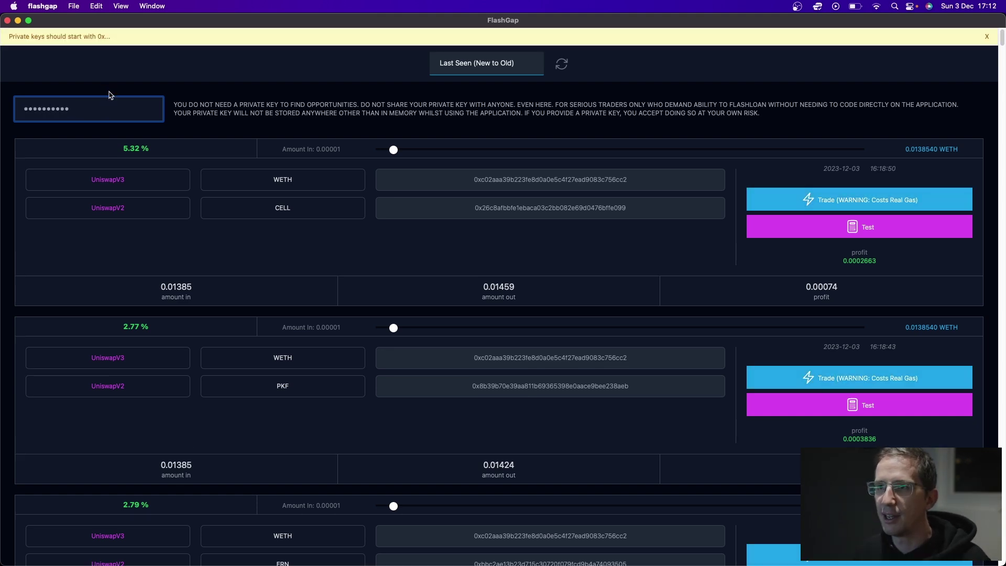
pyautogui.click(28, 109)
pyautogui.write('0x')
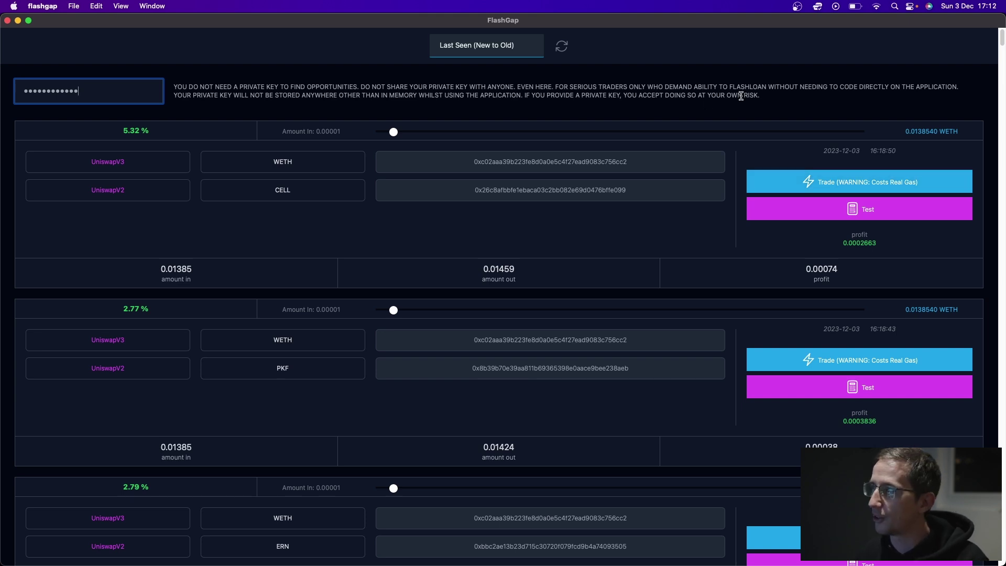
pyautogui.moveTo(770, 95); pyautogui.dragTo(283, 67)
pyautogui.click(208, 103)
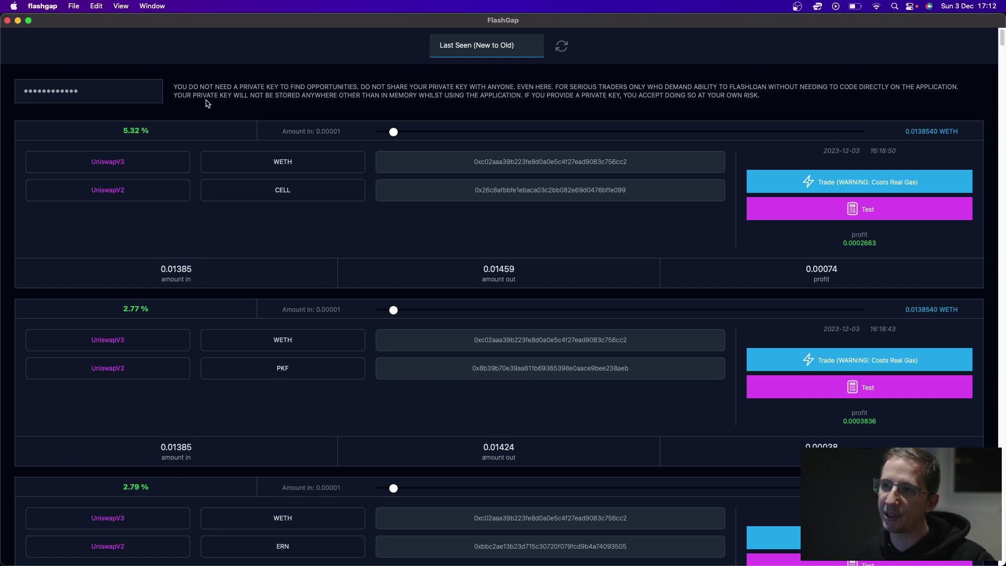
# Browse the FlashGap opportunity cards and copy the ERN token's contract address.
pyautogui.doubleClick(326, 86)
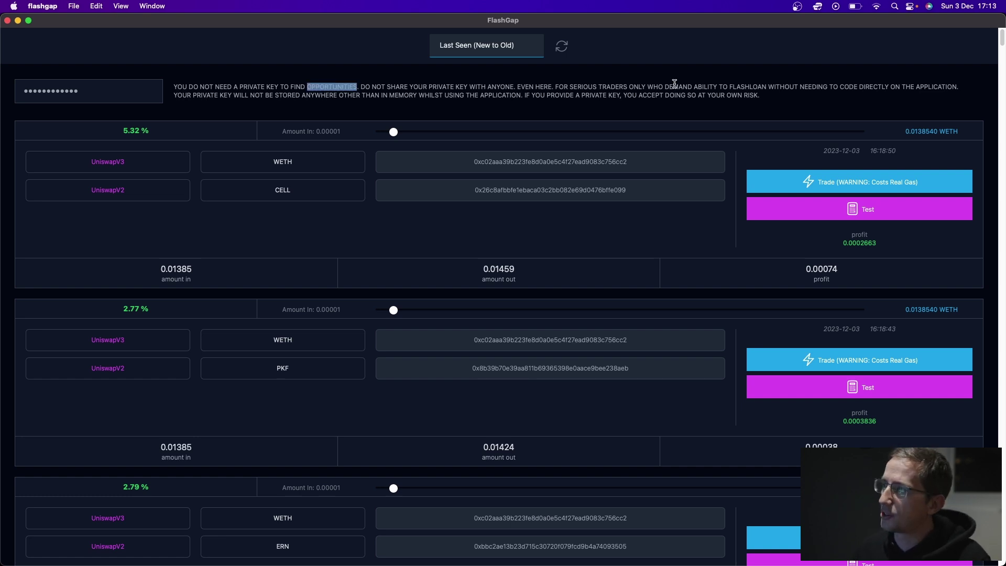
pyautogui.click(801, 100)
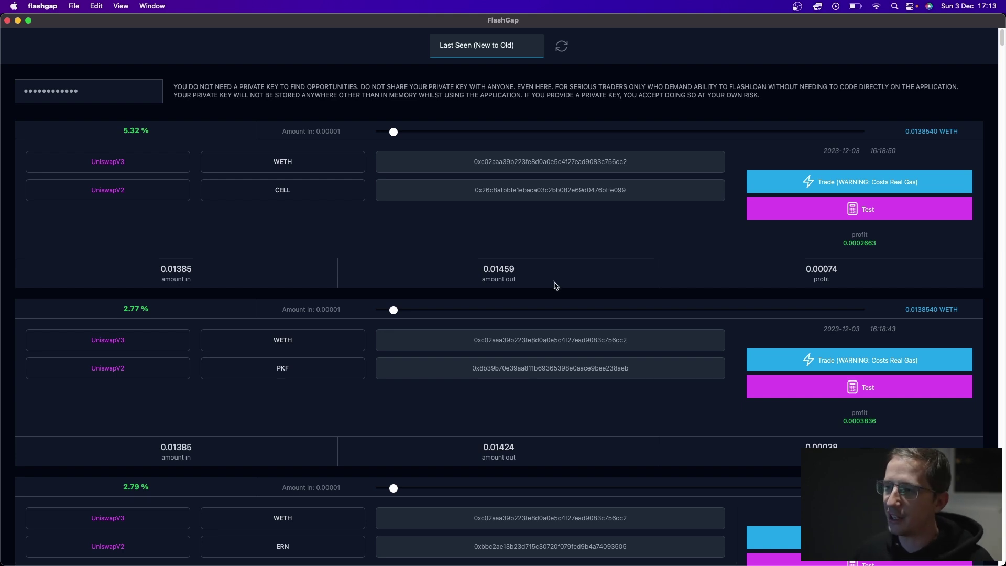
pyautogui.scroll(-6, 557, 289)
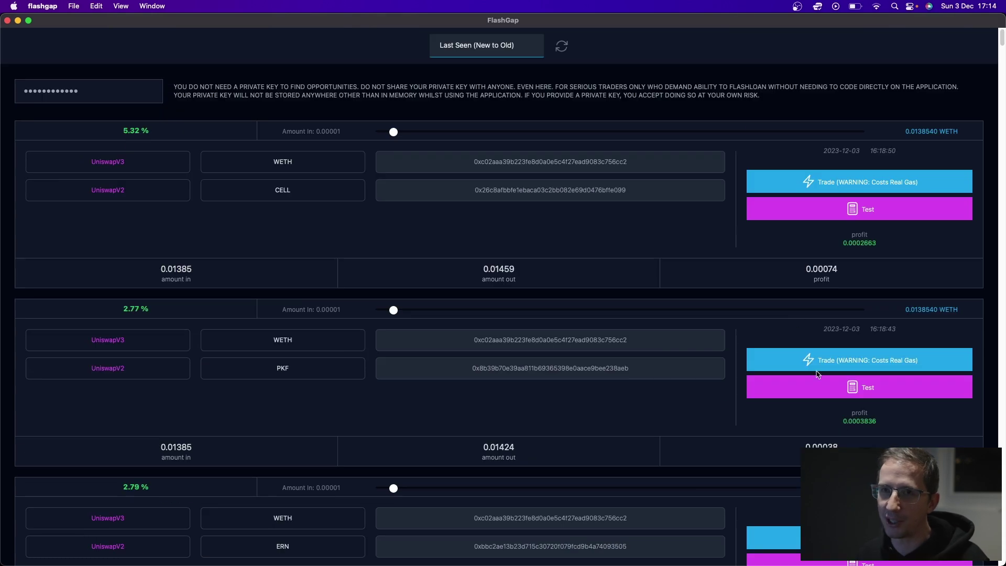
pyautogui.scroll(-4, 603, 350)
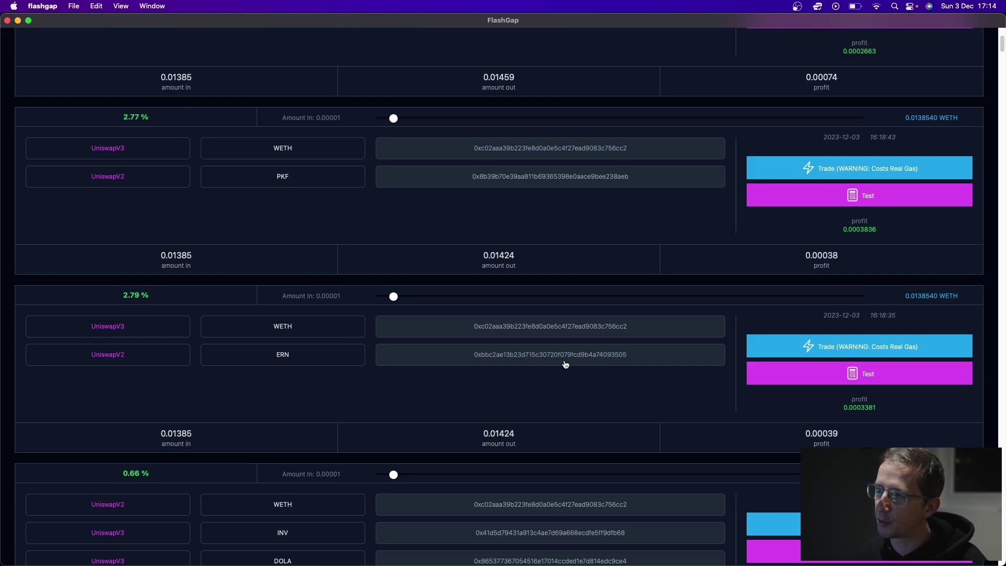
pyautogui.scroll(1, 550, 330)
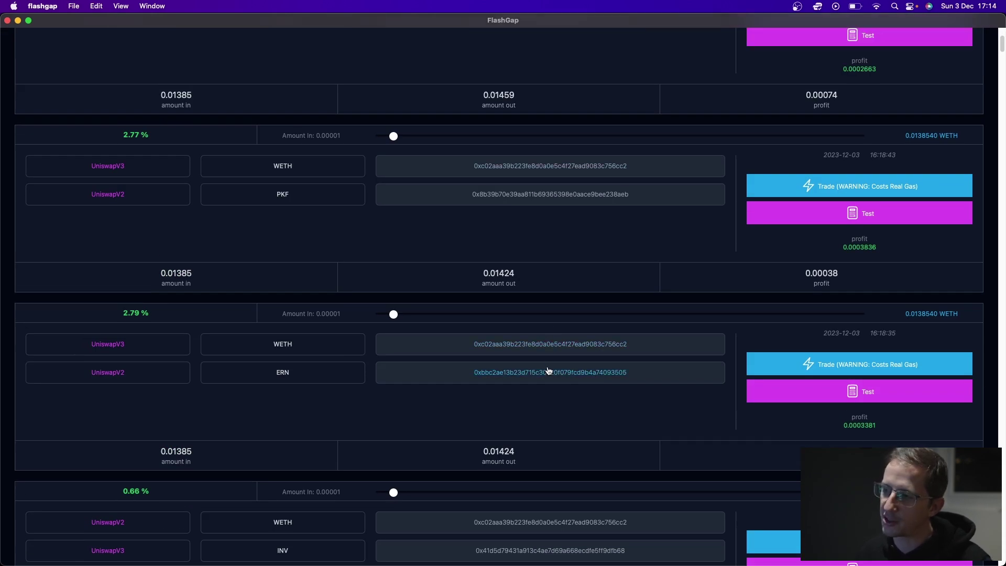
pyautogui.scroll(-3, 548, 371)
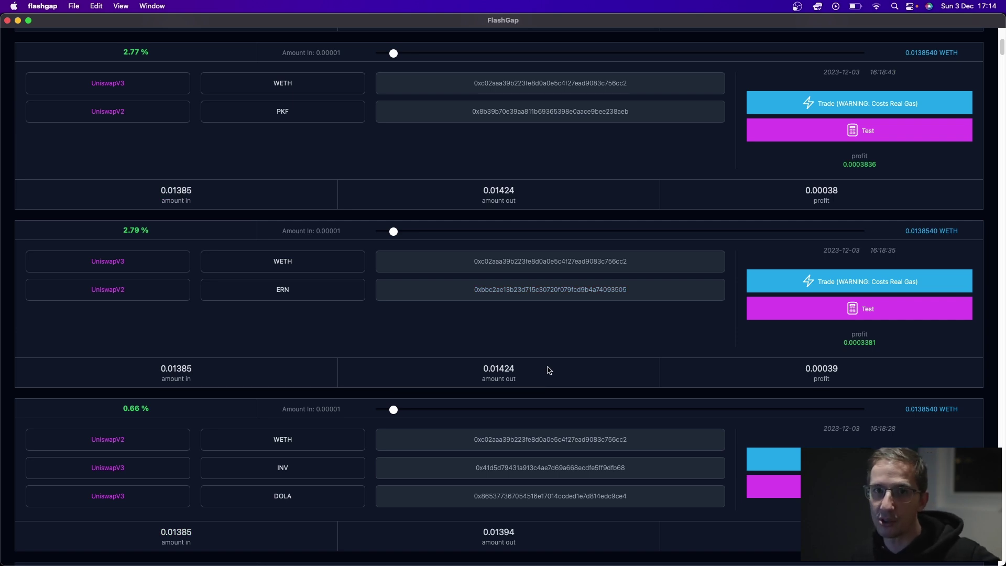
pyautogui.scroll(-1, 548, 371)
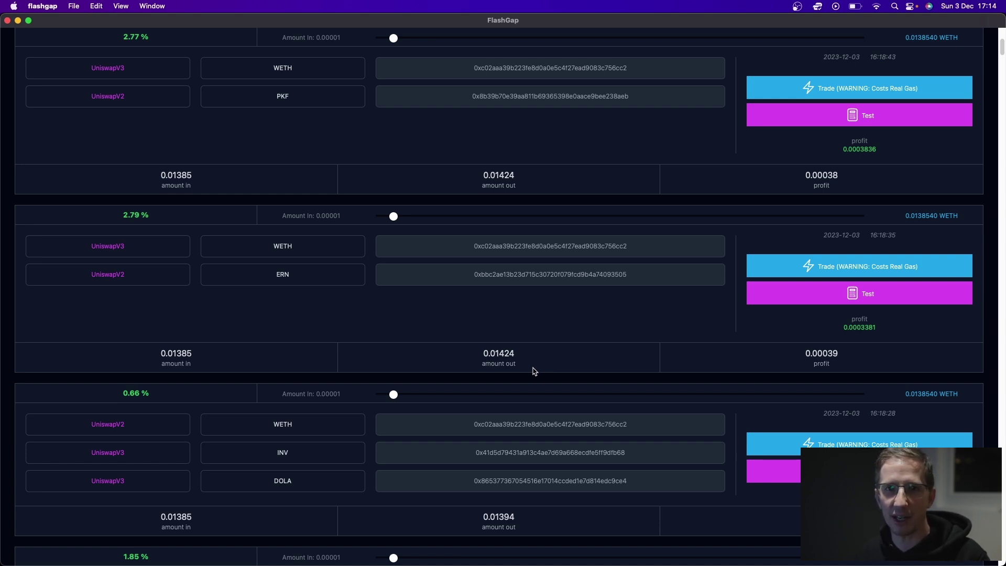
pyautogui.click(534, 371)
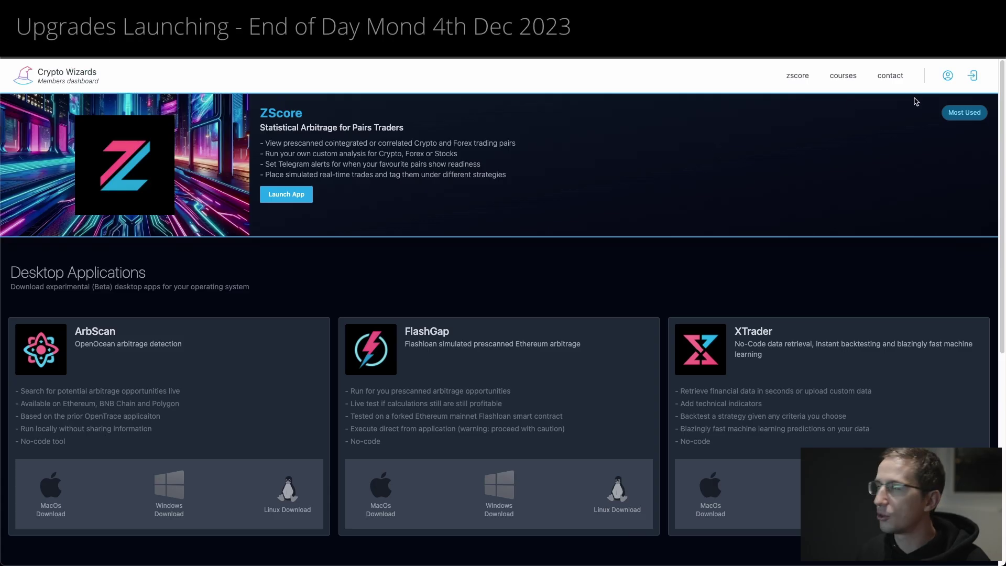
pyautogui.click(839, 77)
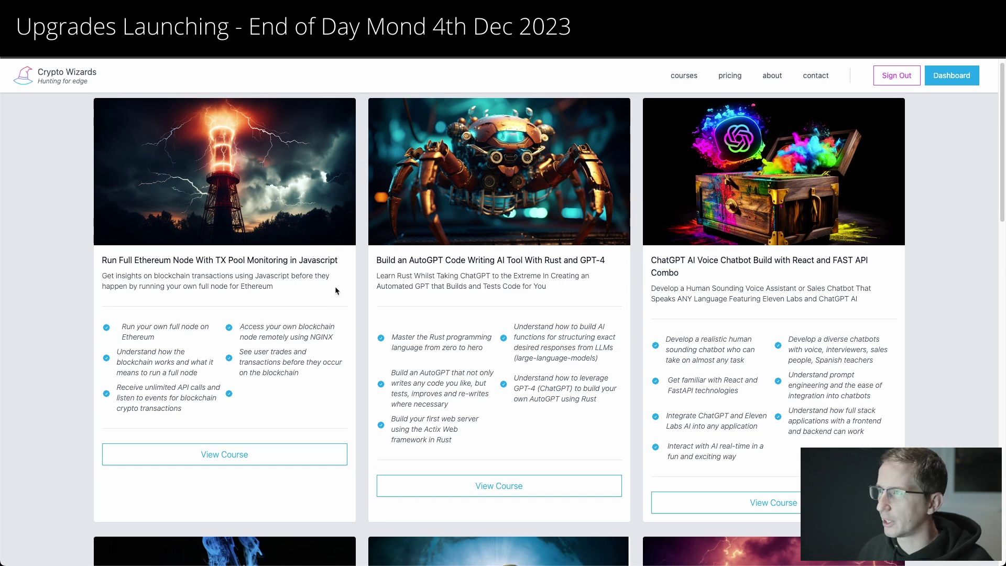
pyautogui.scroll(-20, 335, 286)
pyautogui.scroll(10, 336, 287)
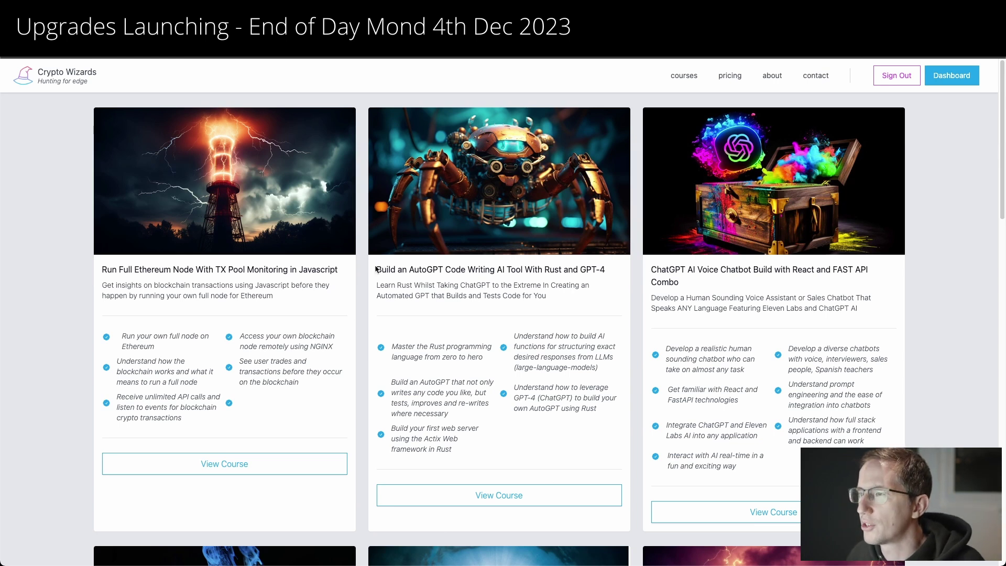
pyautogui.moveTo(376, 269); pyautogui.dragTo(608, 270)
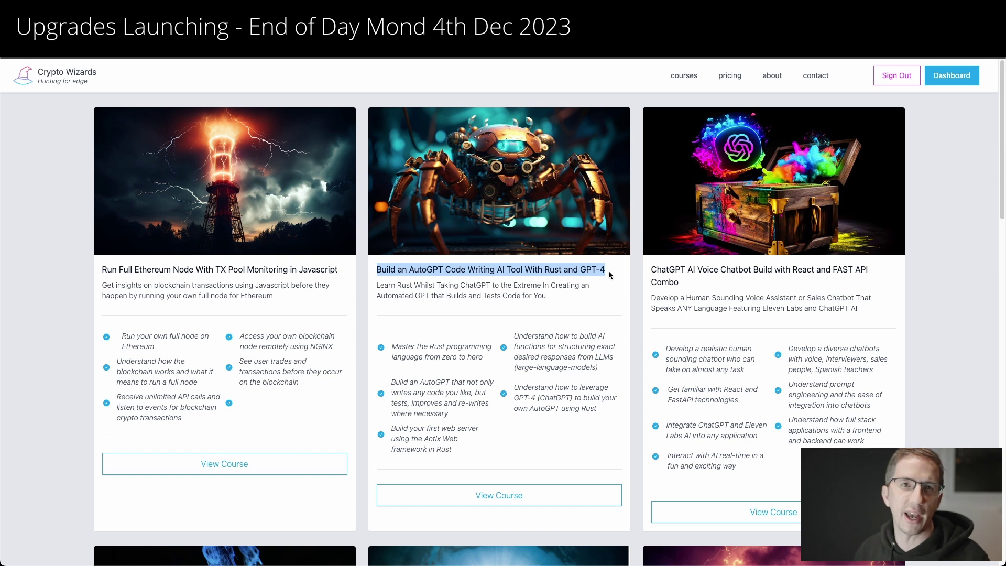
pyautogui.click(608, 271)
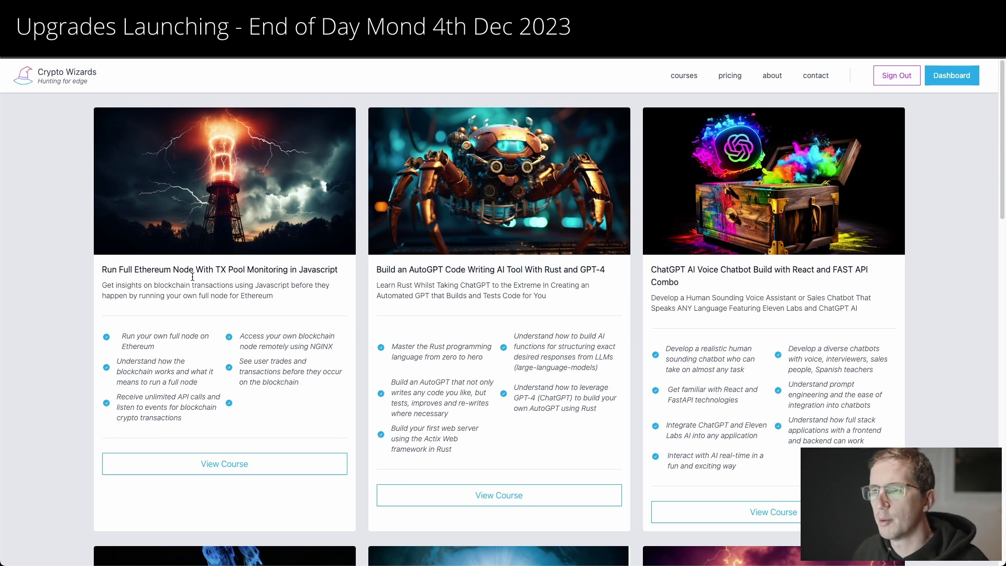